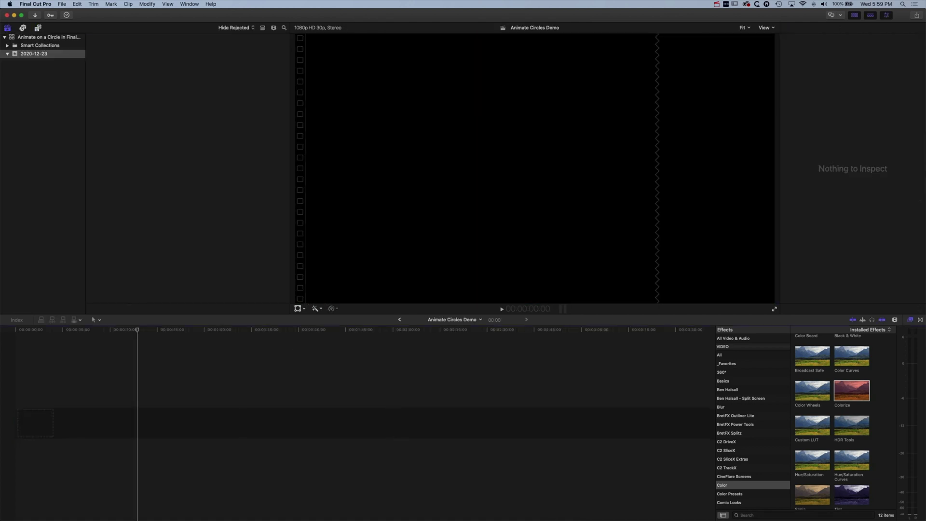
- Place the eye clip and the surfboard clip one after the other in the timeline, and trim the surfboard clip to about 11:12
drag(108, 287, 32, 425)
click(173, 153)
drag(173, 152, 51, 415)
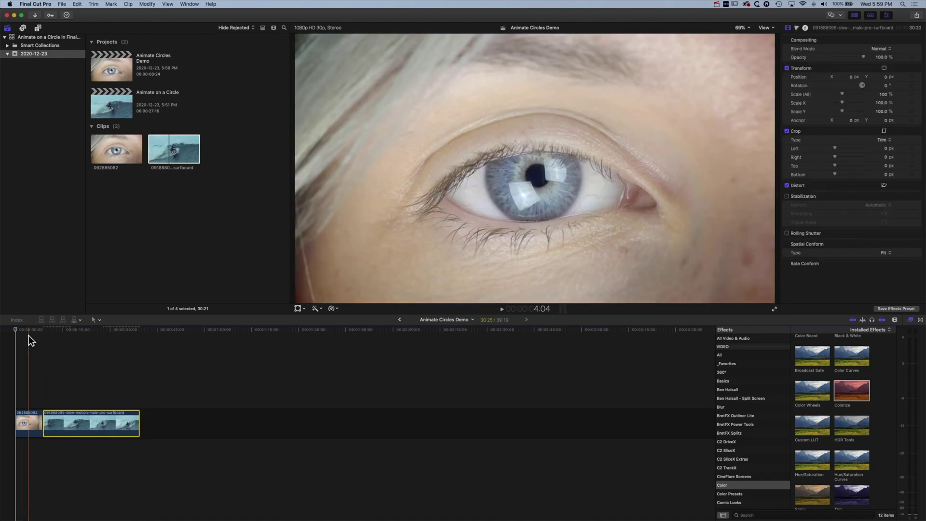
drag(137, 424, 78, 424)
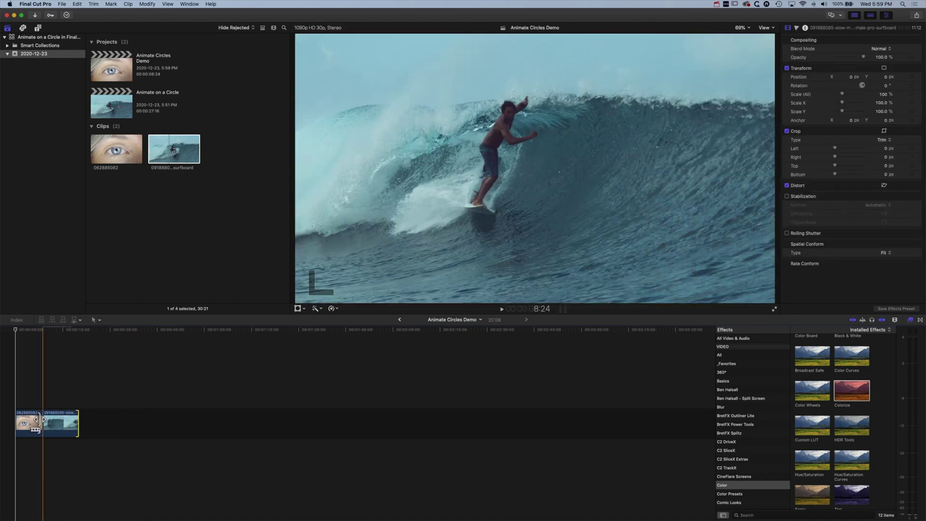
key(shift+z)
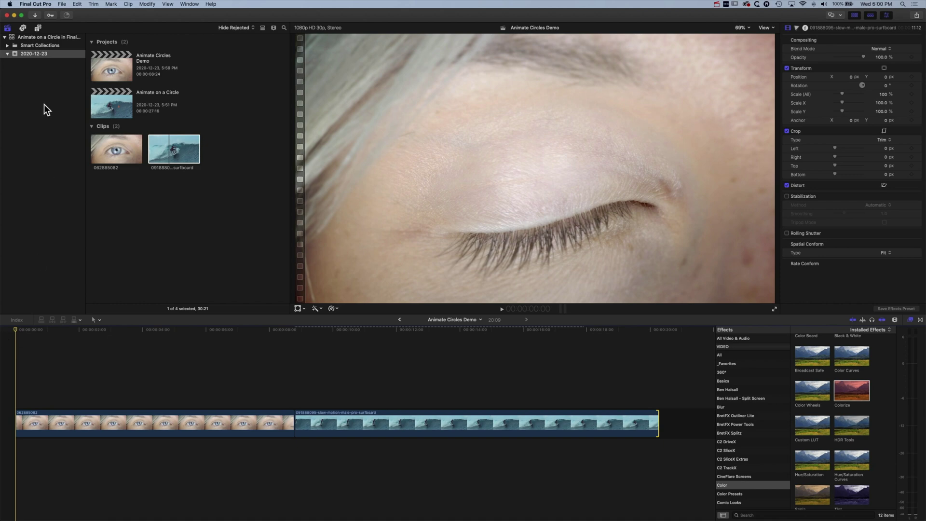
- Add the Shapes generator from the Elements category above the eye clip and shorten it to about 7:01
click(38, 27)
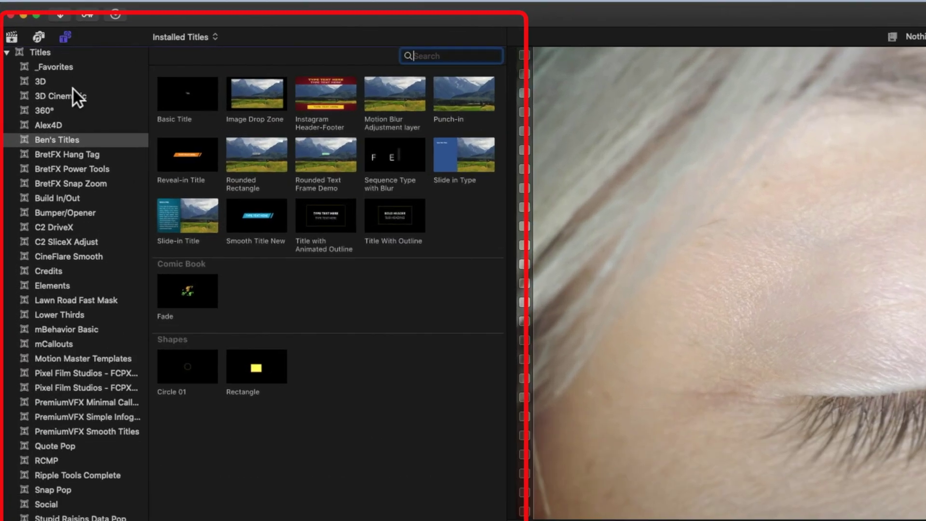
scroll(42, 57, down, 4)
scroll(74, 88, down, 4)
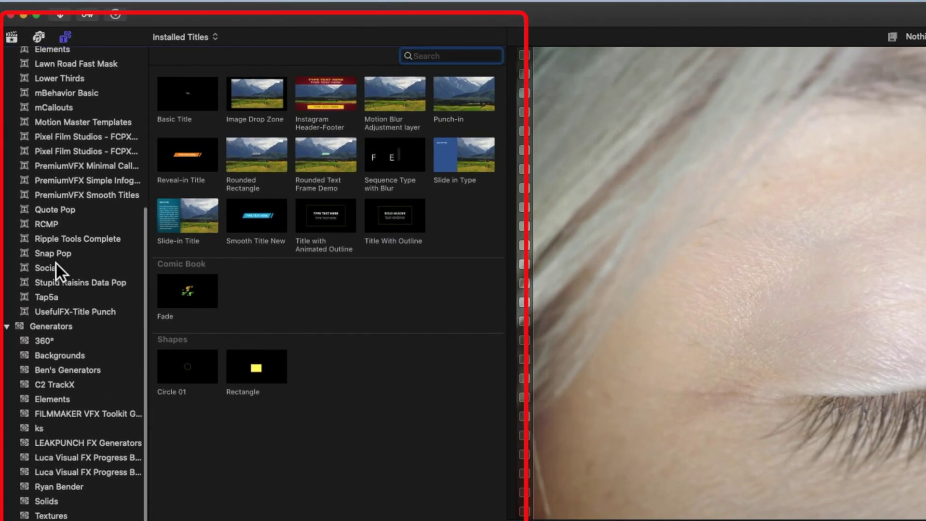
click(53, 400)
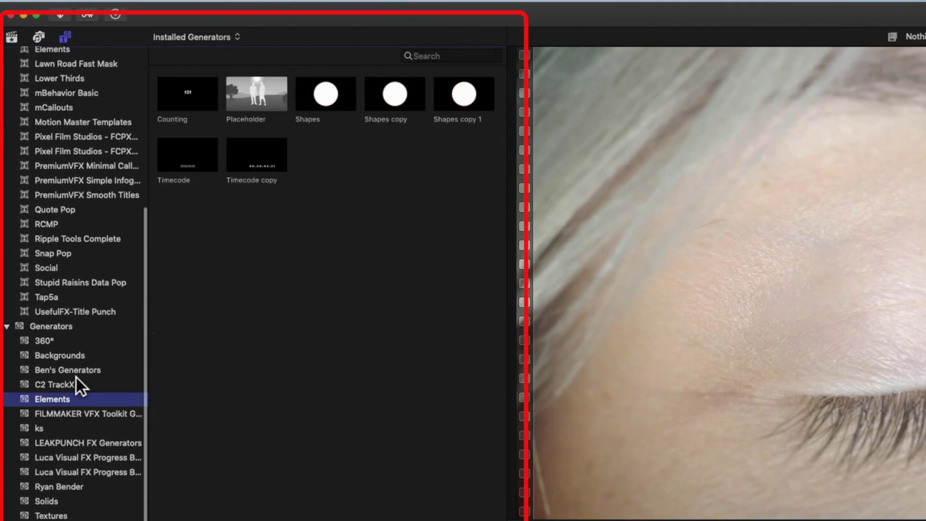
click(331, 94)
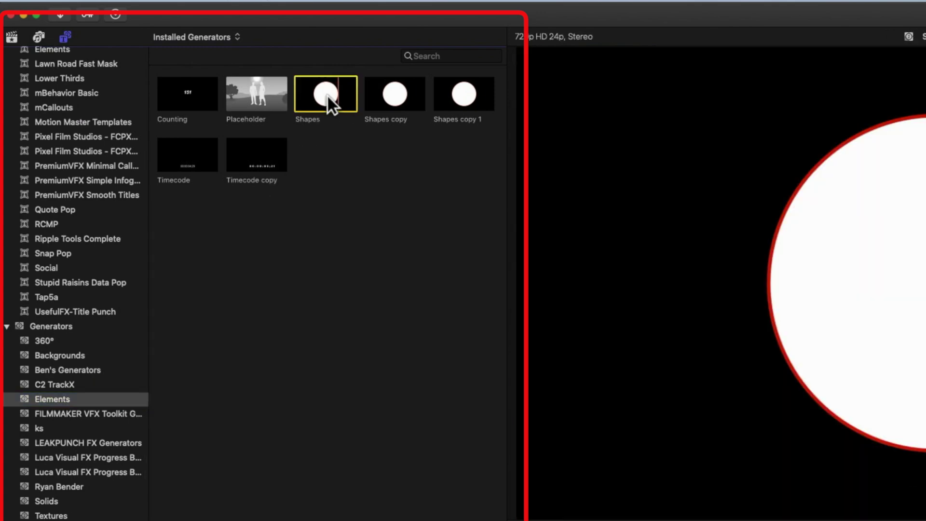
drag(335, 98, 61, 520)
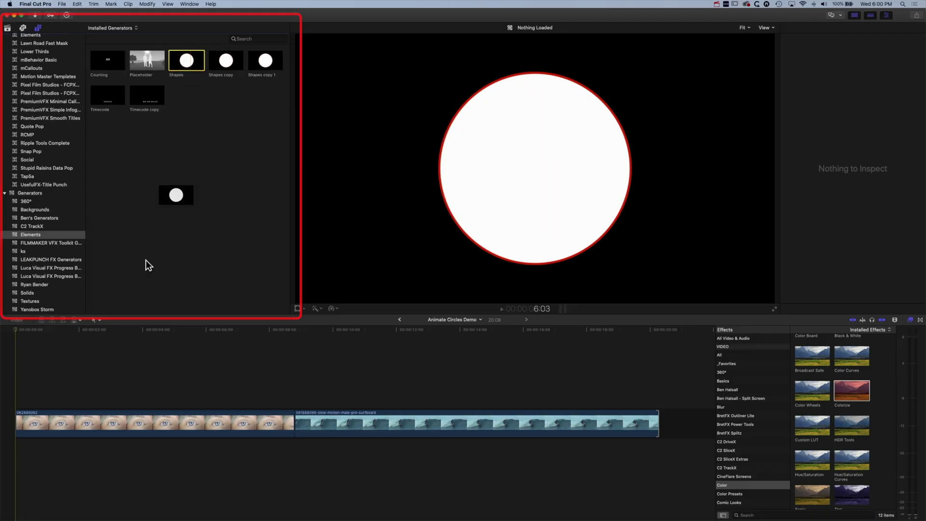
drag(35, 390, 35, 391)
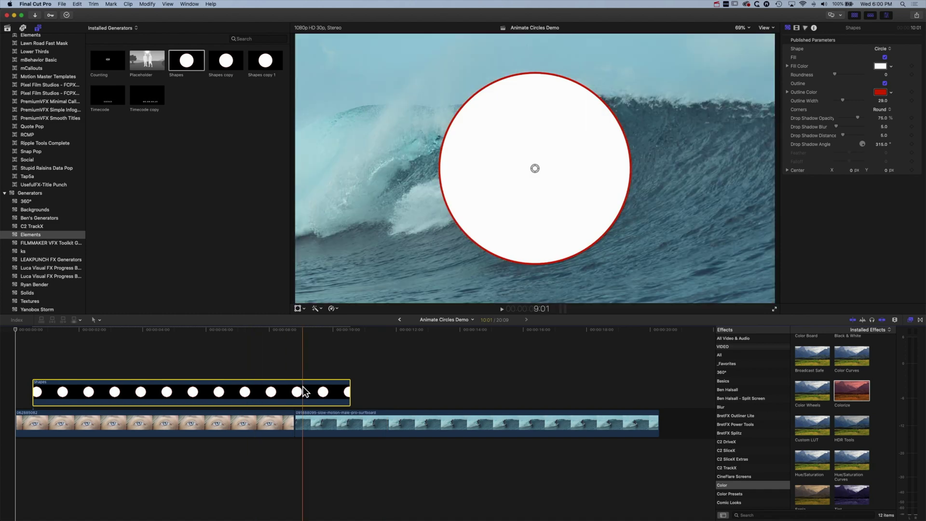
drag(349, 389, 254, 389)
- Turn off the fill of the Shapes circle over the eye and increase its outline width to about 34.4
click(103, 331)
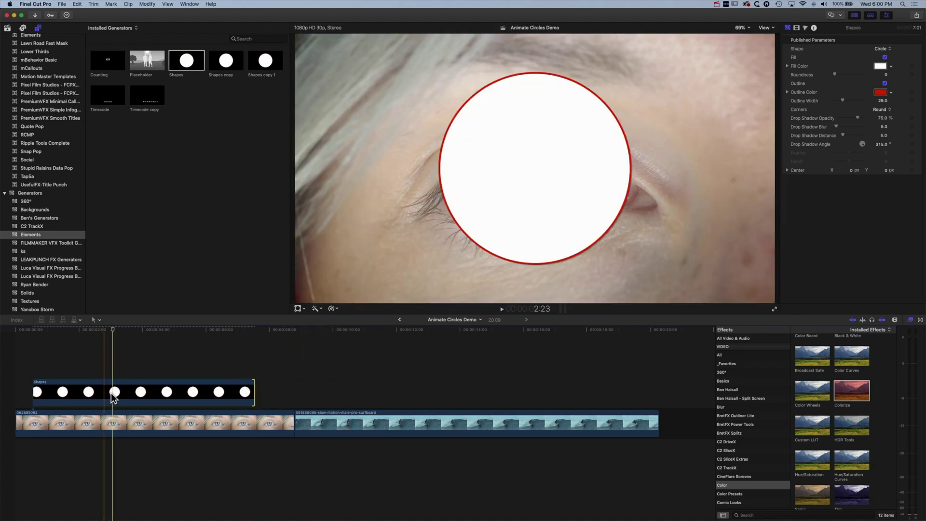
click(112, 391)
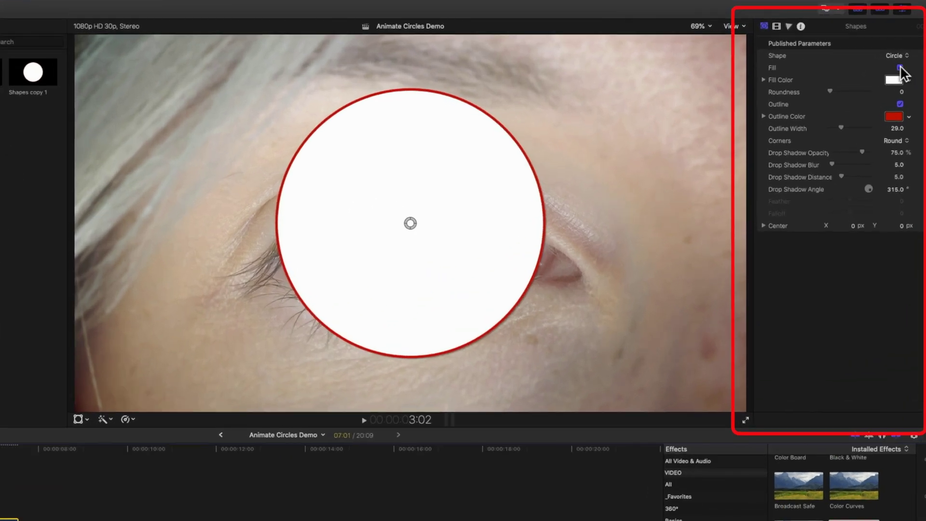
click(901, 67)
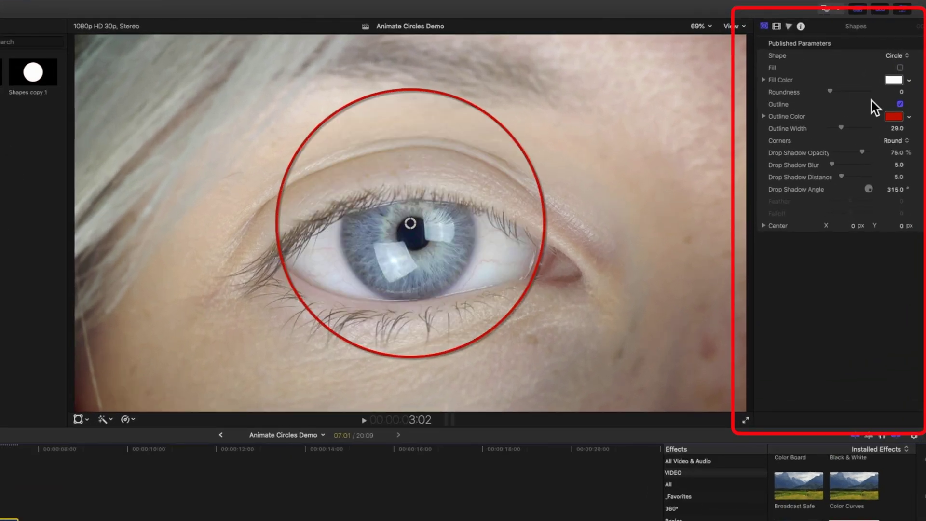
drag(845, 128, 848, 128)
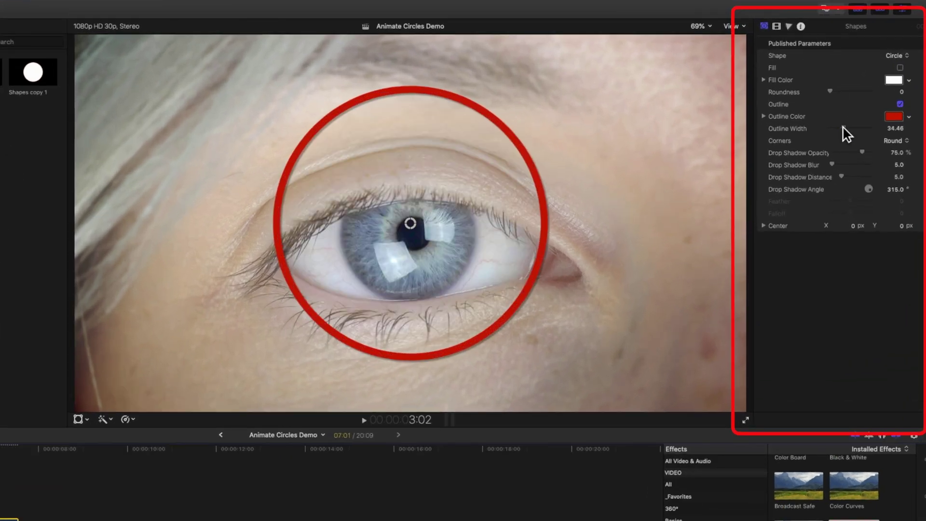
- Shift the circle slightly down to center it on the pupil and reduce its drop shadow opacity to 0%
mouse_move(413, 223)
mouse_down()
mouse_move(399, 238)
mouse_move(413, 233)
mouse_up()
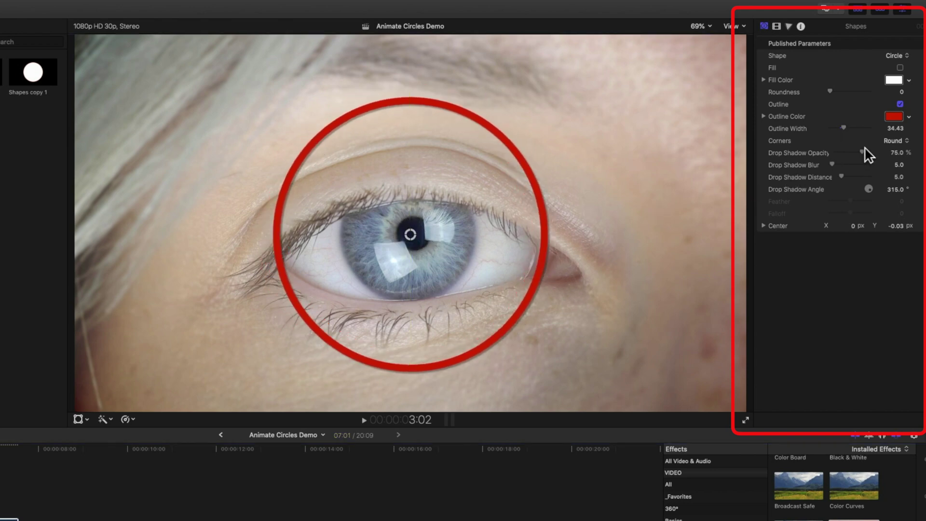
drag(864, 149, 821, 152)
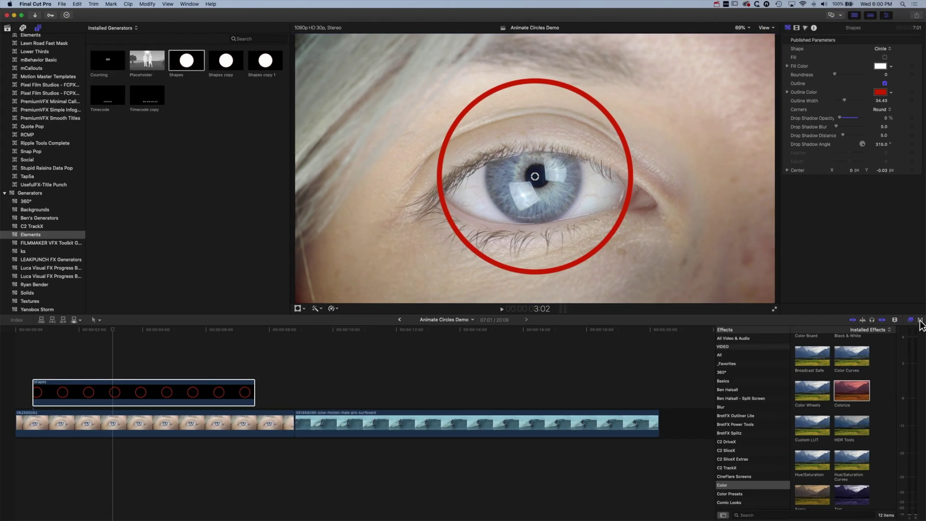
- Apply the Clock transition from the Wipes category to both ends of the Shapes clip and play it back
click(920, 321)
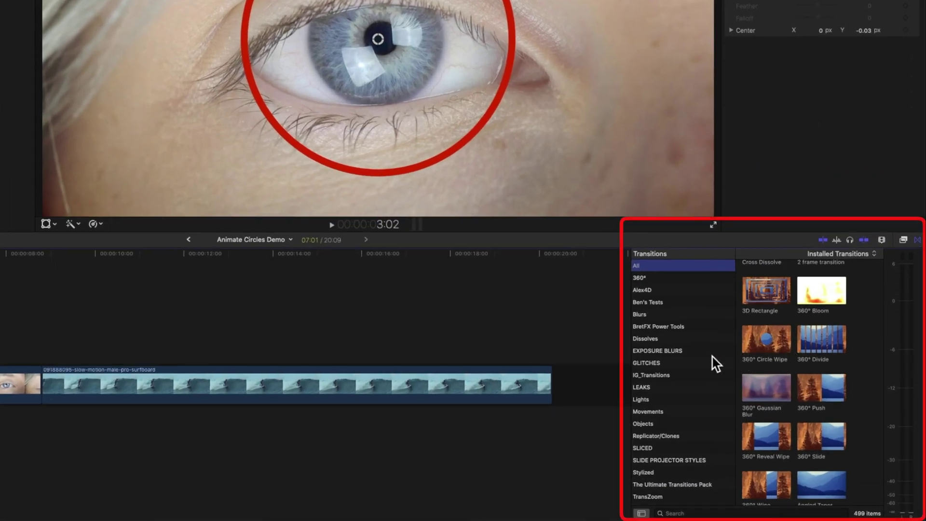
scroll(713, 363, down, 5)
click(659, 476)
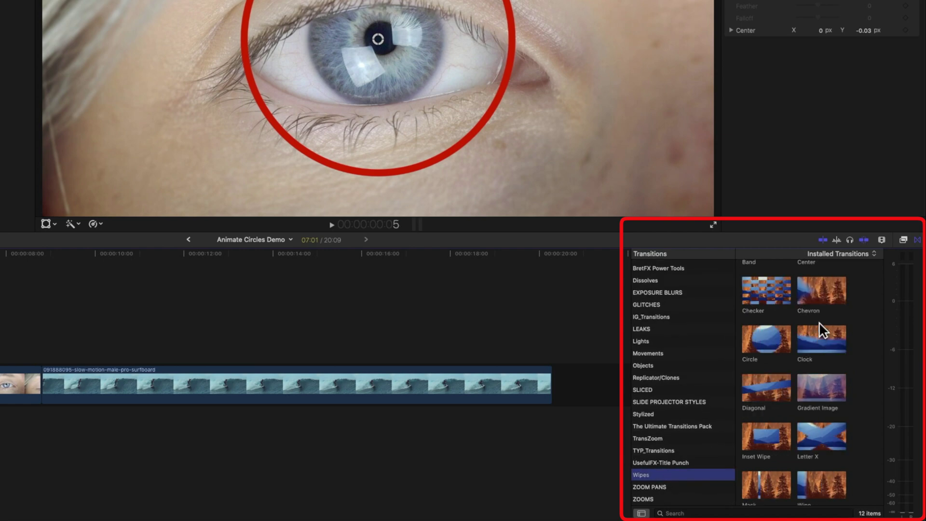
drag(818, 331, 0, 329)
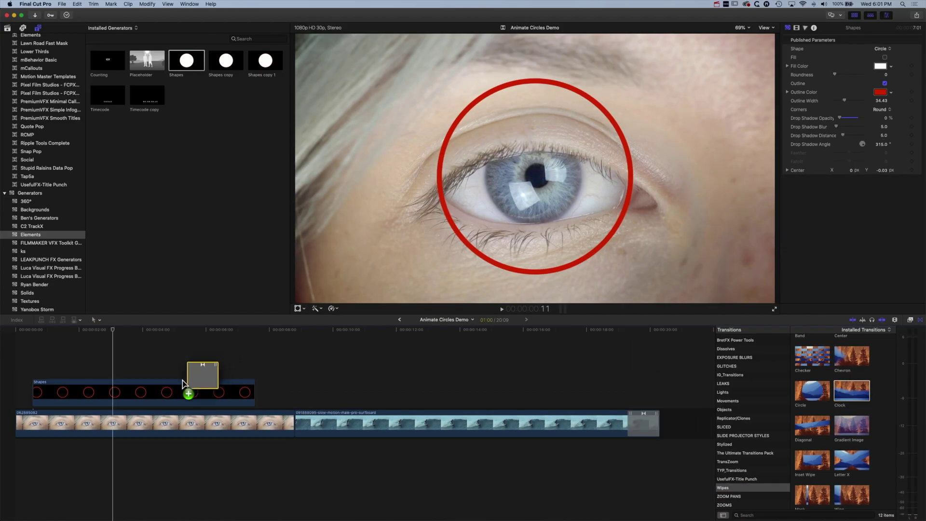
drag(183, 385, 178, 389)
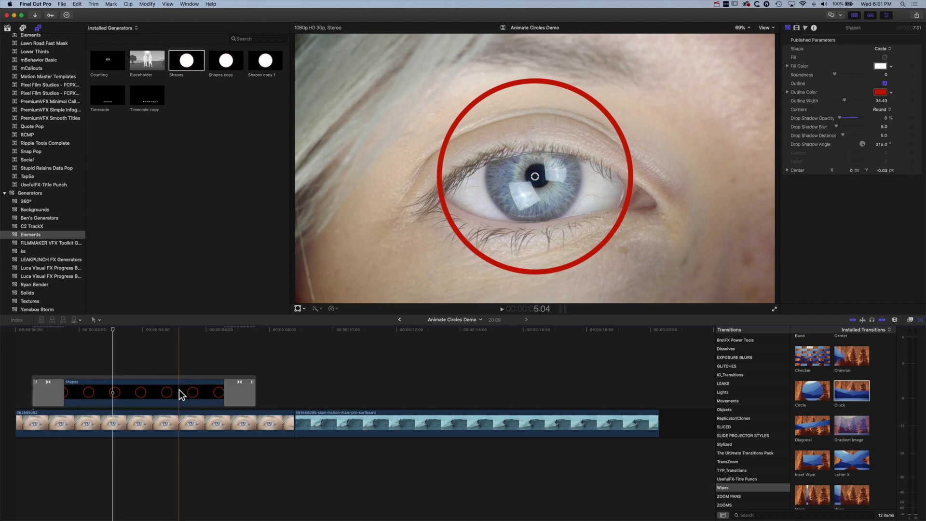
click(33, 330)
key(space)
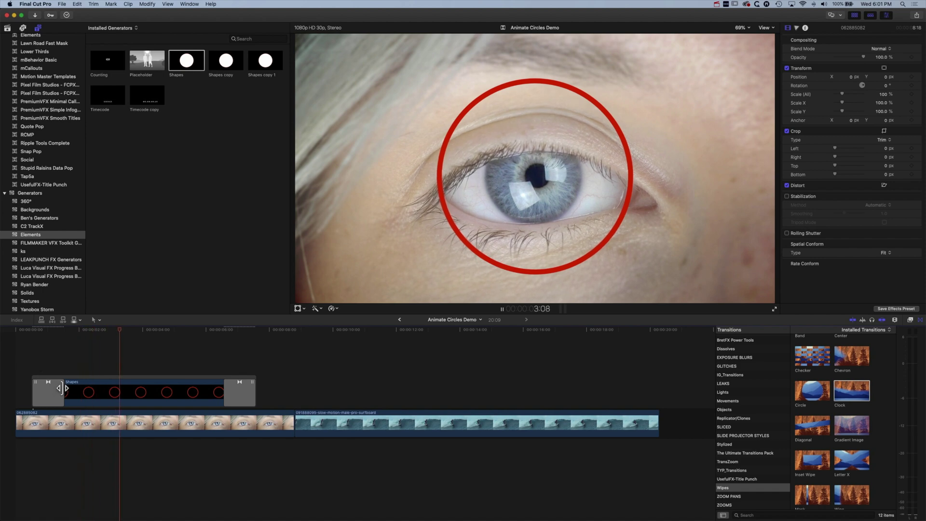
- Lengthen the Clock transitions at both ends of the Shapes clip, the opening one to about 2:10, and play back the slower animation
drag(63, 388, 107, 389)
click(28, 356)
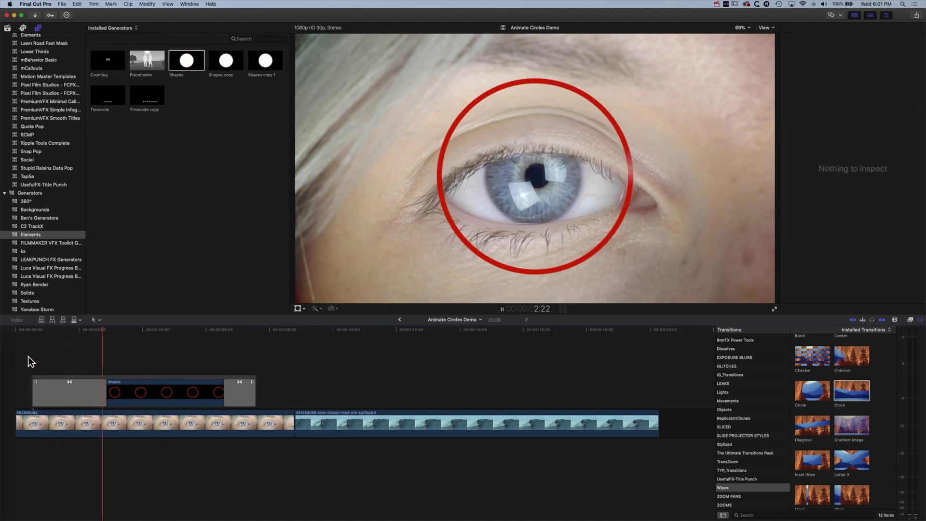
click(157, 392)
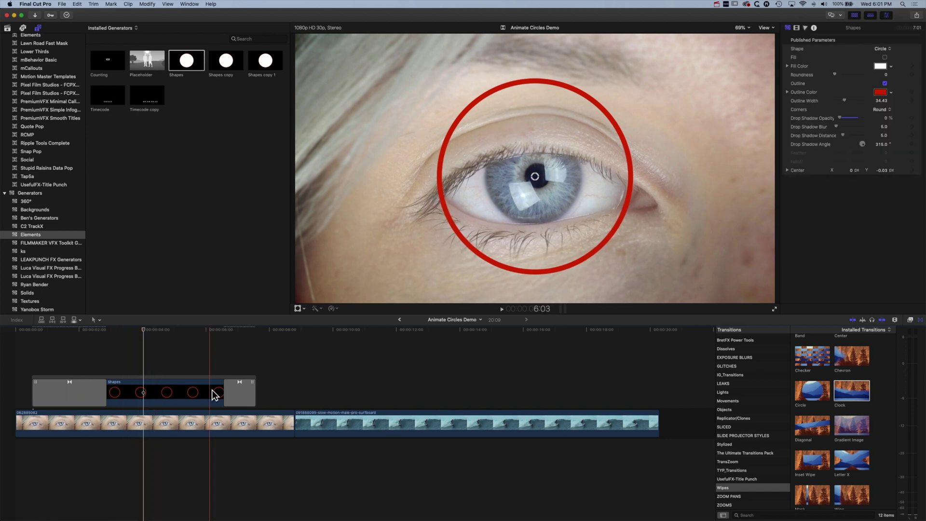
mouse_move(224, 389)
mouse_down()
mouse_move(185, 389)
mouse_move(245, 384)
mouse_move(212, 381)
mouse_up()
click(25, 345)
key(space)
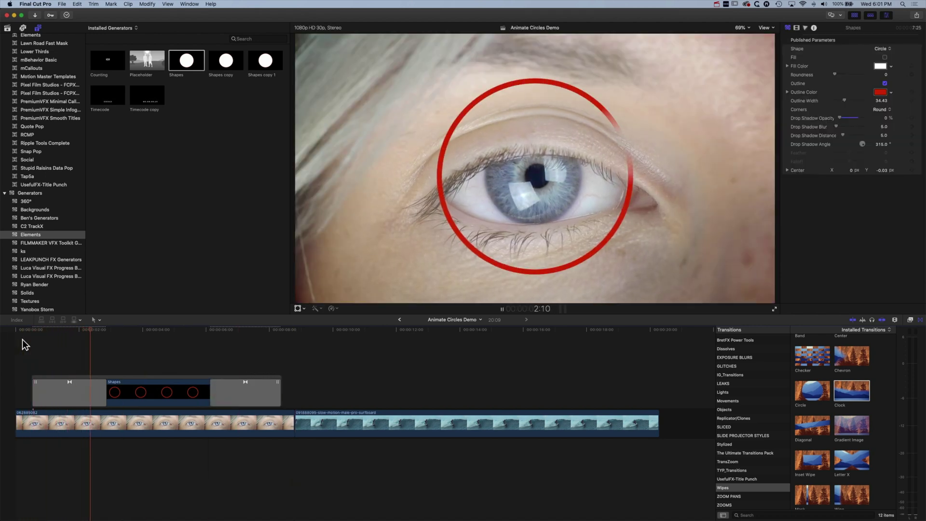
key(space)
- Review the shape types available for the Shapes clip, keeping Circle selected
click(148, 397)
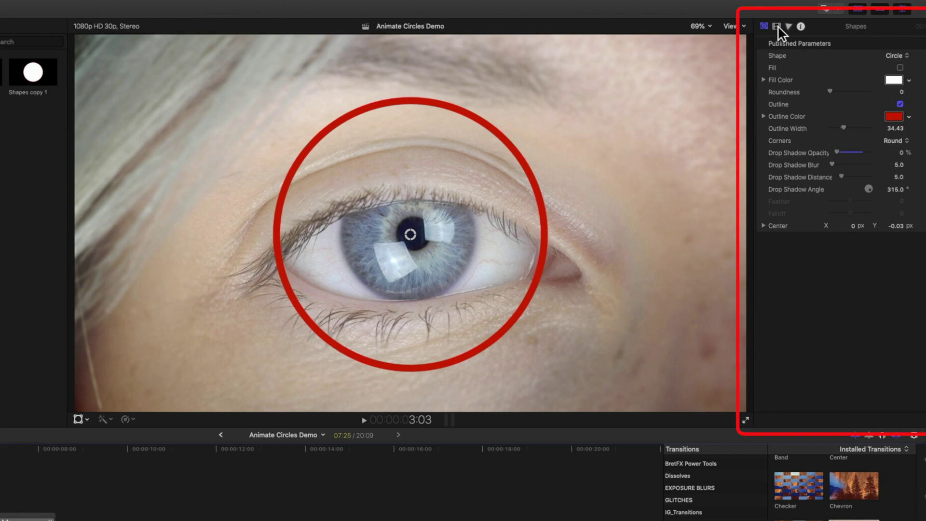
click(765, 26)
click(764, 26)
click(900, 56)
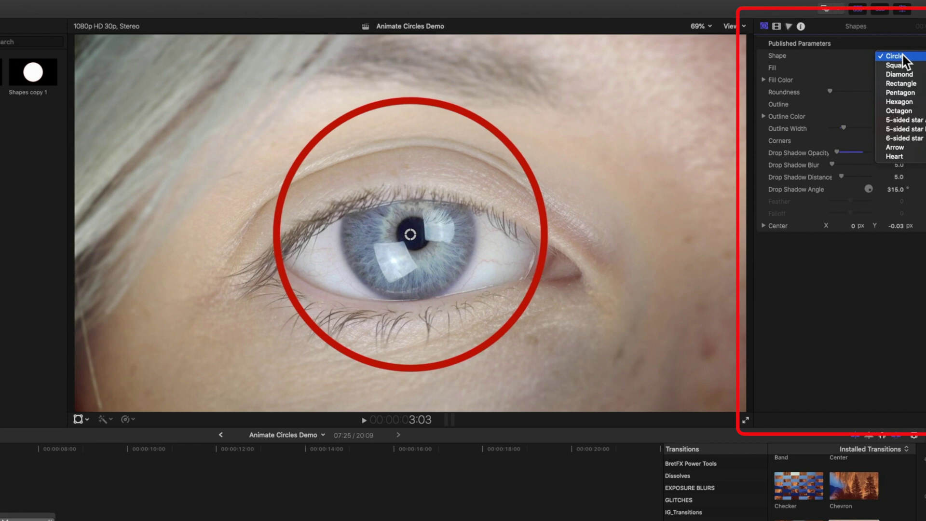
click(900, 56)
- Scale the Shapes clip down to 91% and realign the circle on the pupil
click(776, 26)
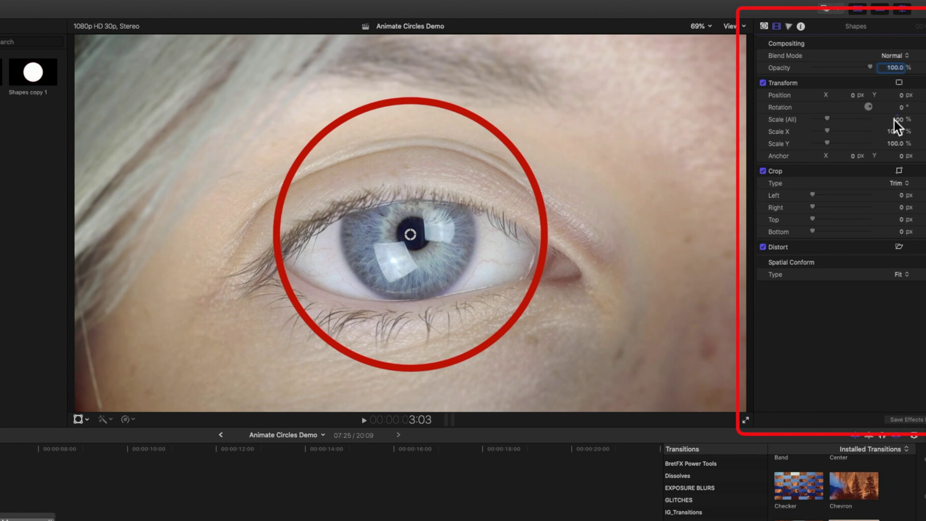
mouse_move(896, 119)
mouse_down()
mouse_move(879, 119)
mouse_move(897, 119)
mouse_up()
drag(412, 231, 415, 232)
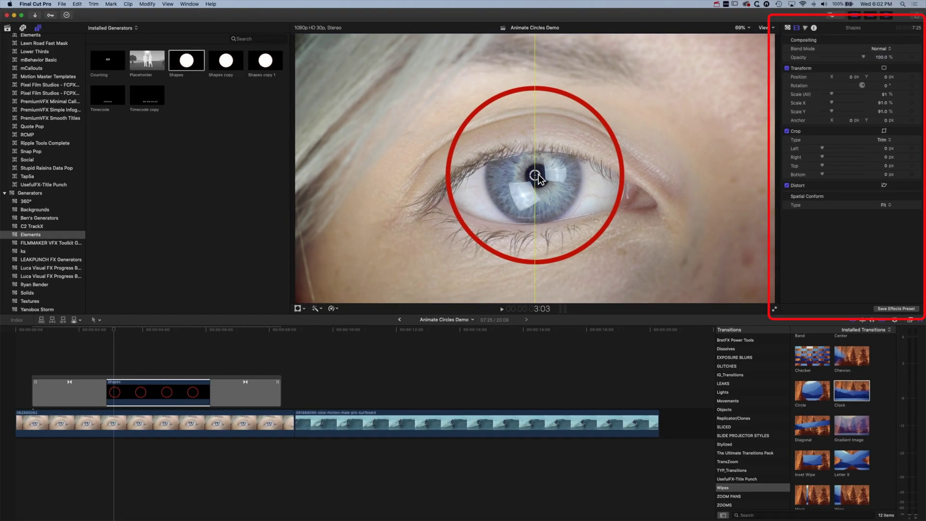
- Move the circle over to the inner corner of the eye and play the opening animation to check the wipe
drag(539, 180, 620, 200)
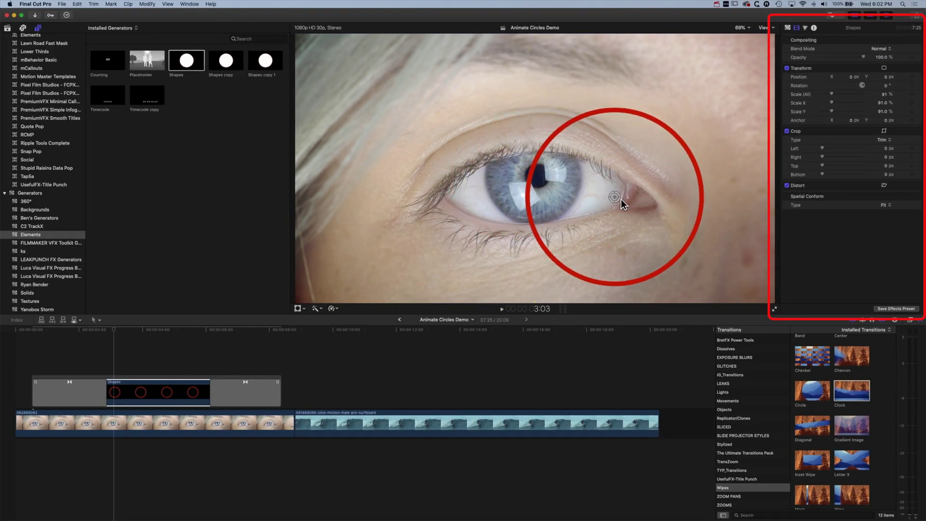
click(27, 329)
key(space)
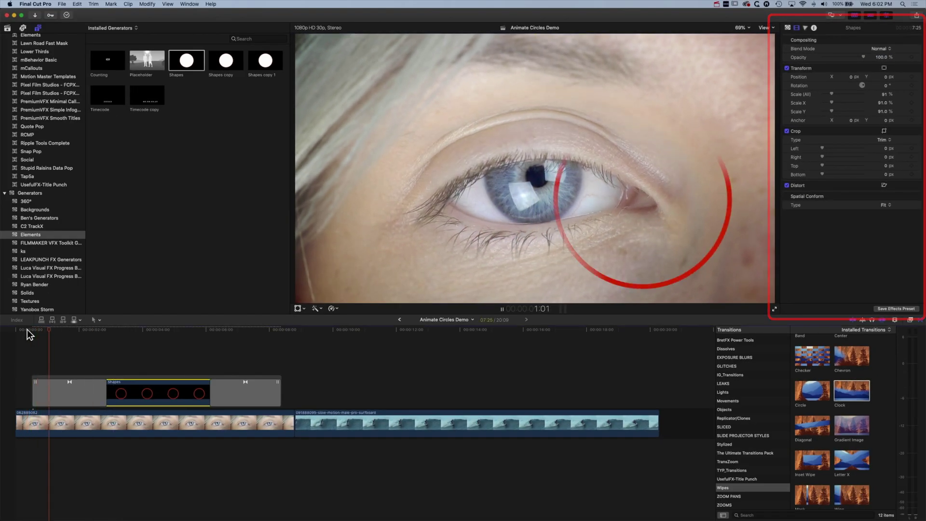
key(space)
- Move the opening Clock transition's center point to about X 0.42, Y -0.12 px, near the circle's center, and play it back
click(74, 394)
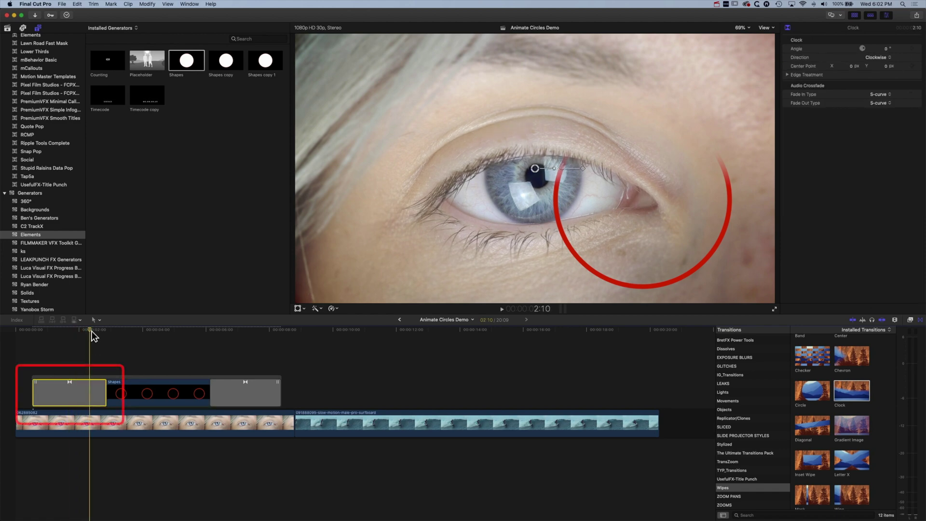
drag(91, 331, 76, 329)
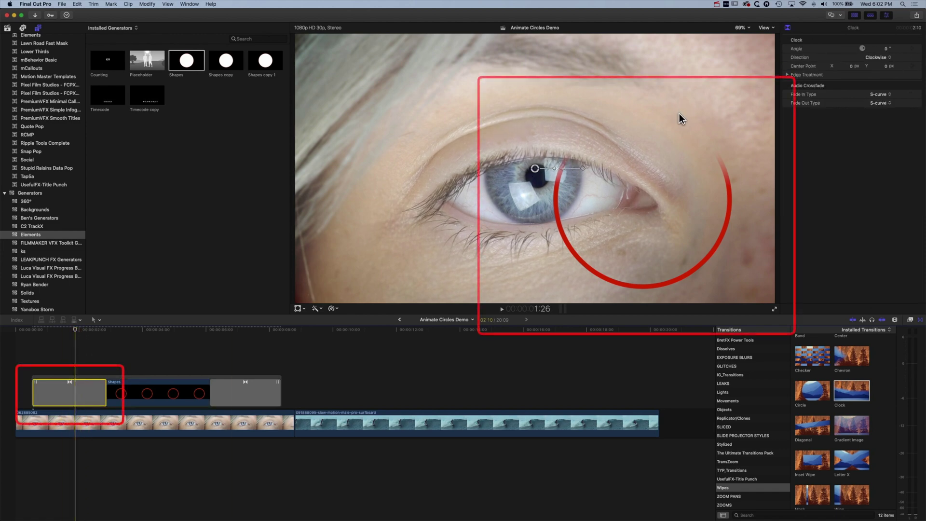
drag(535, 168, 647, 205)
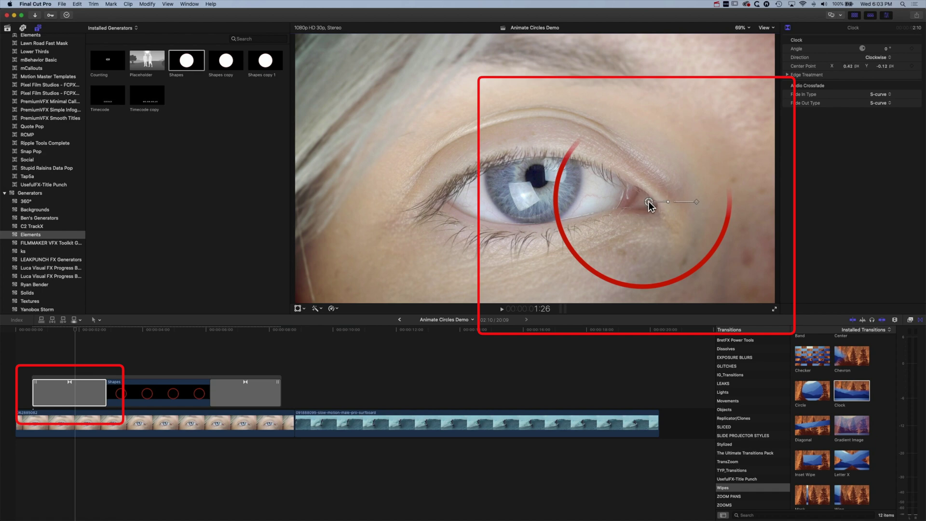
key(/)
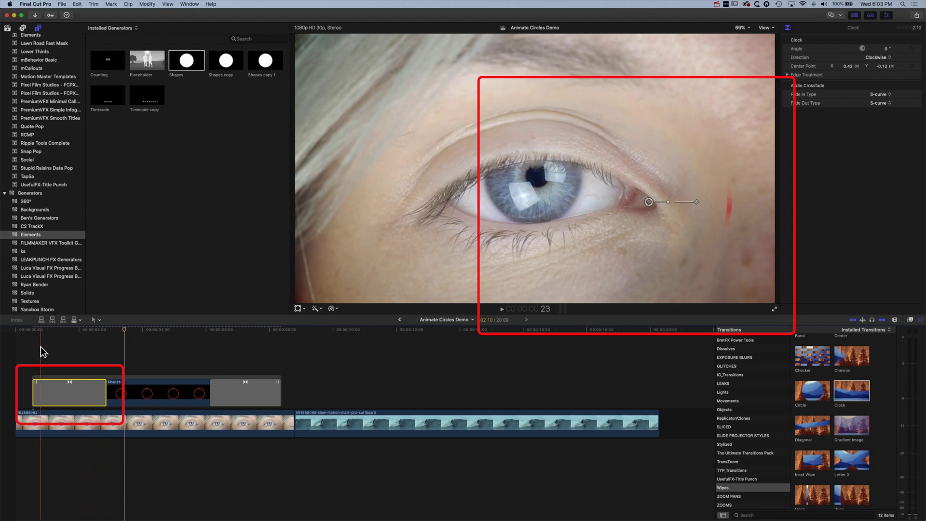
- Move the circle of the Shapes clip back over the pupil
click(155, 384)
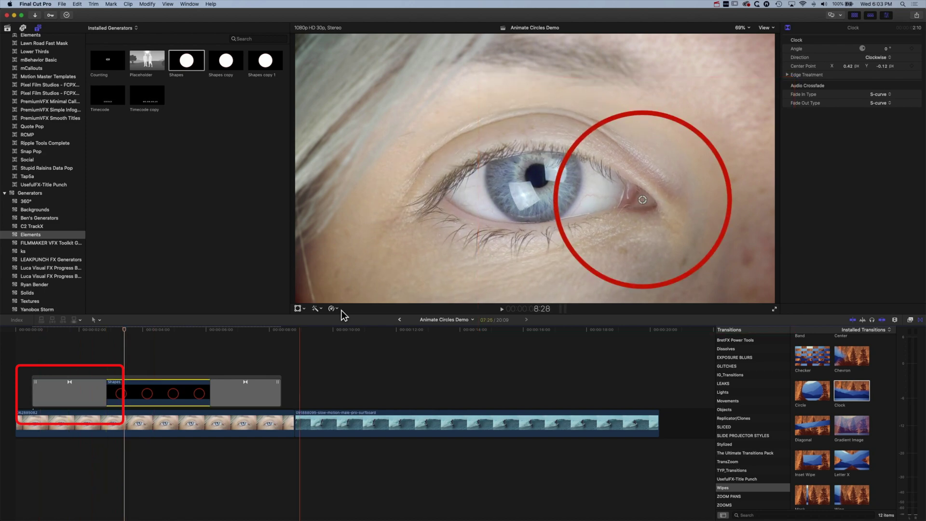
drag(645, 205, 538, 181)
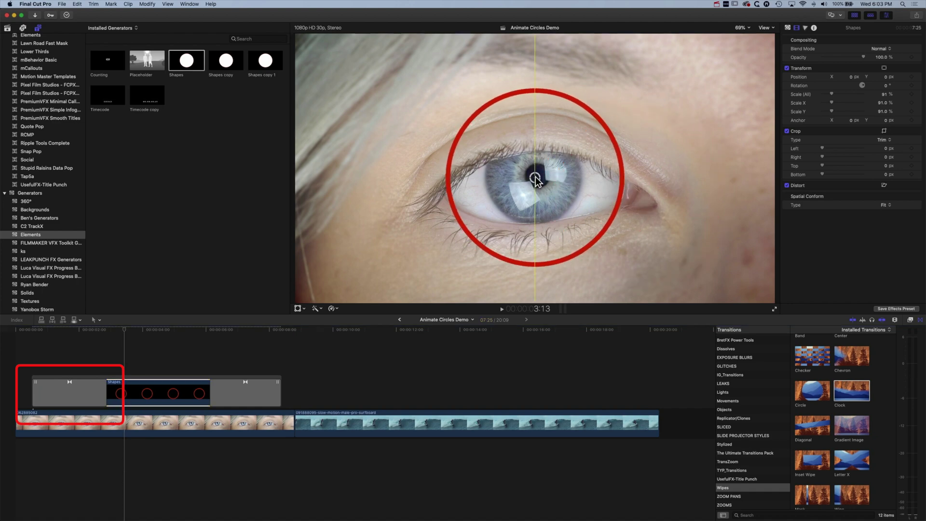
- Move the opening Clock transition's center point onto the pupil, at about X 0, Y -0.02 px
click(69, 391)
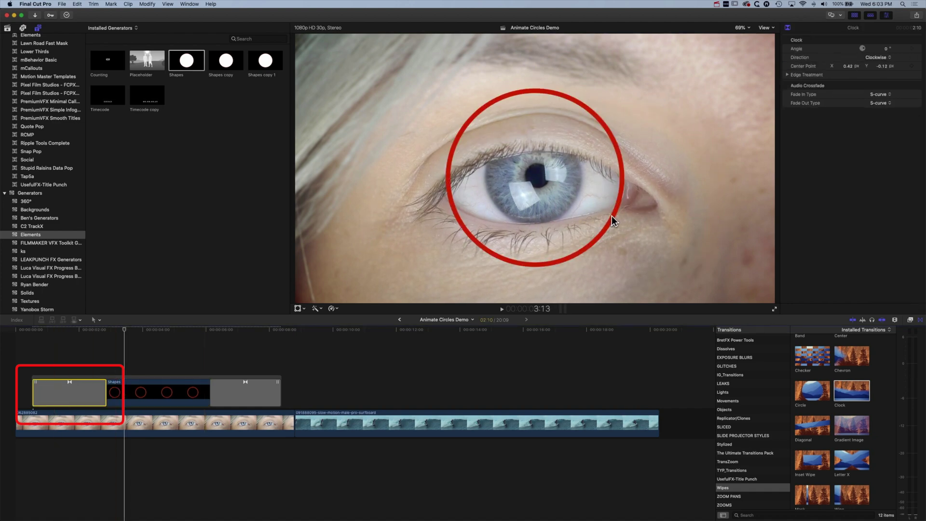
click(80, 329)
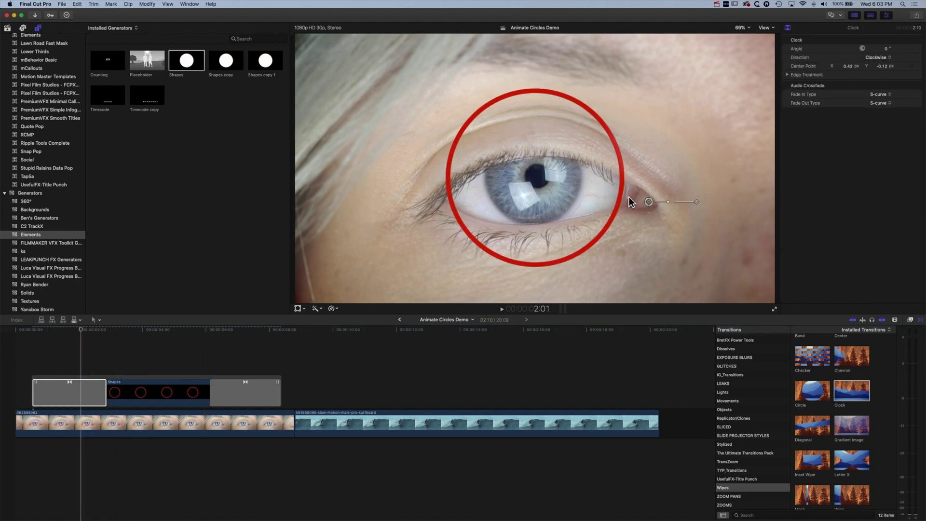
click(537, 176)
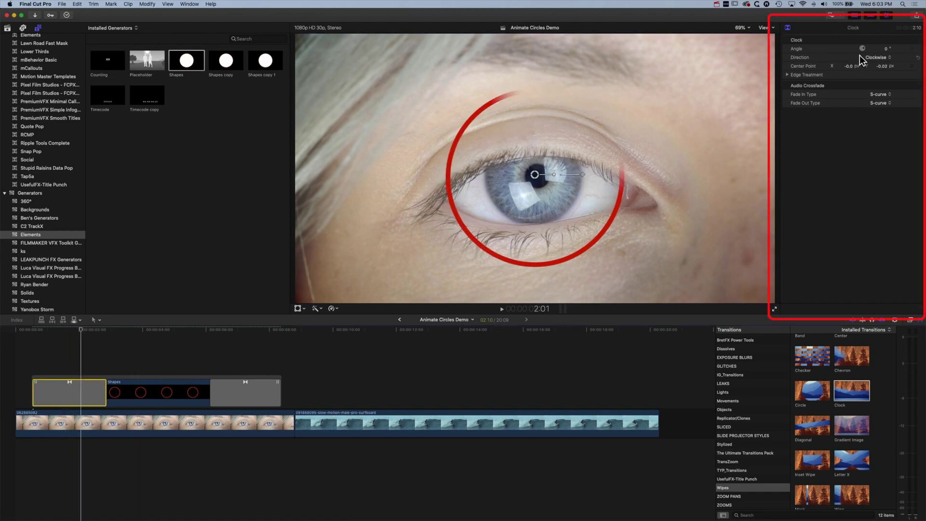
- Set the opening Clock transition's direction to Counterclockwise and its angle to 229°
click(883, 59)
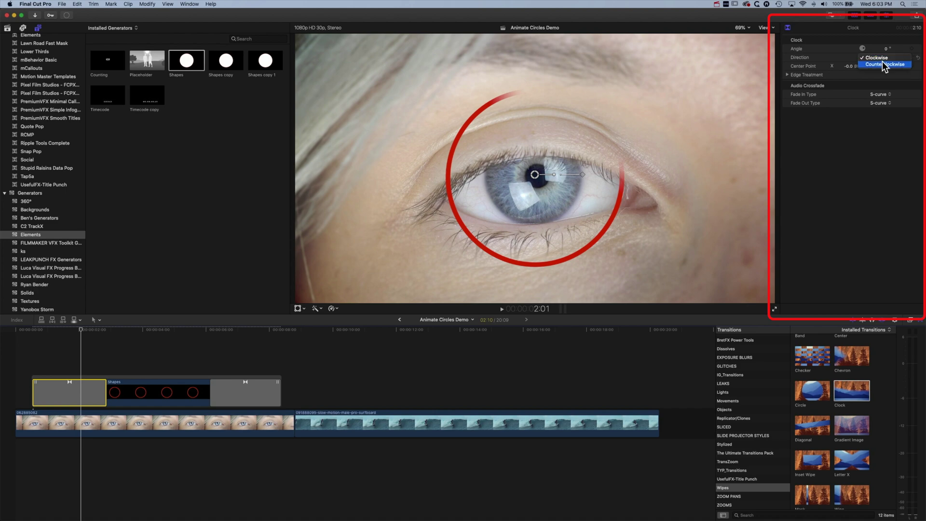
click(886, 64)
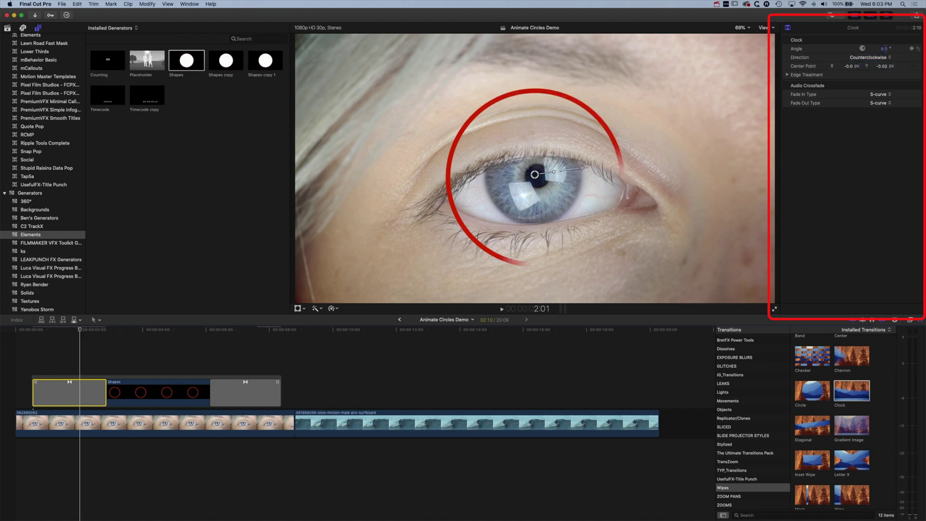
drag(886, 48, 925, 48)
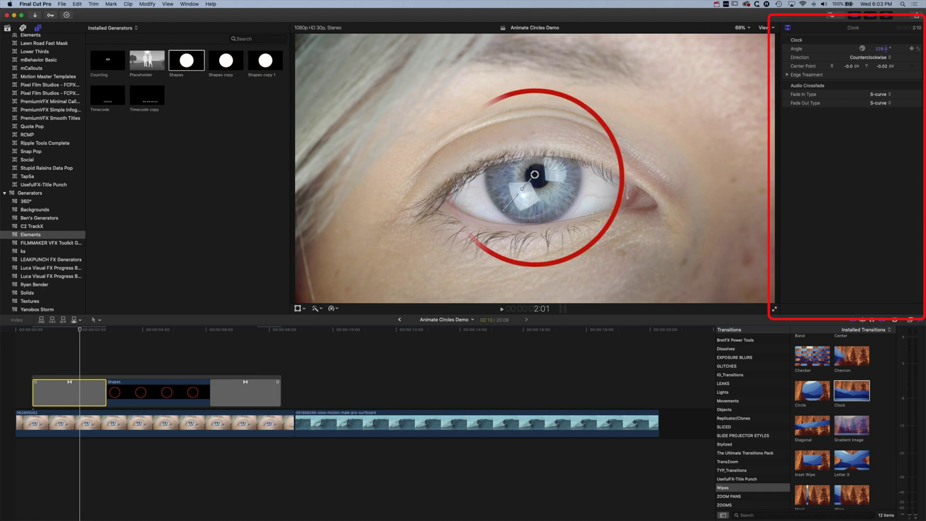
- Try the opening Clock transition's feathered edge border at 0 and 7, and play the animation to compare
click(788, 74)
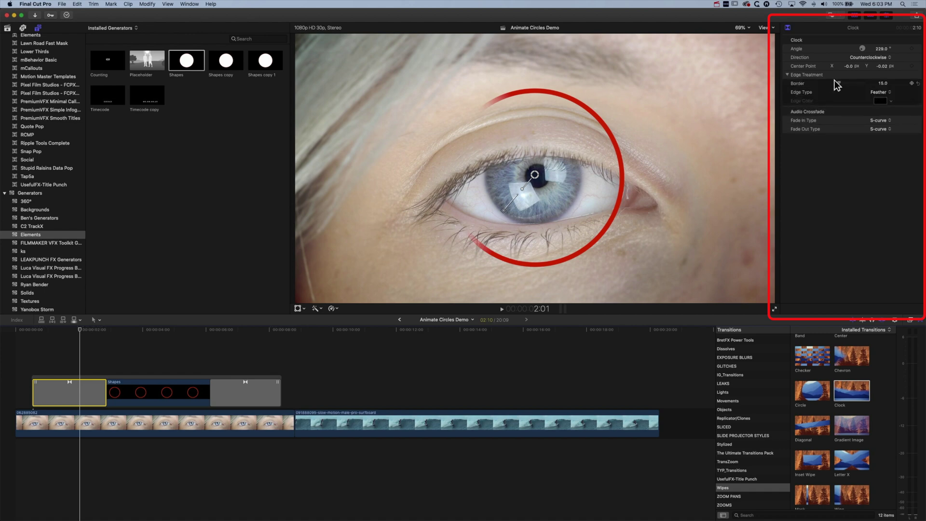
mouse_move(841, 86)
mouse_down()
mouse_move(849, 86)
mouse_move(837, 86)
mouse_up()
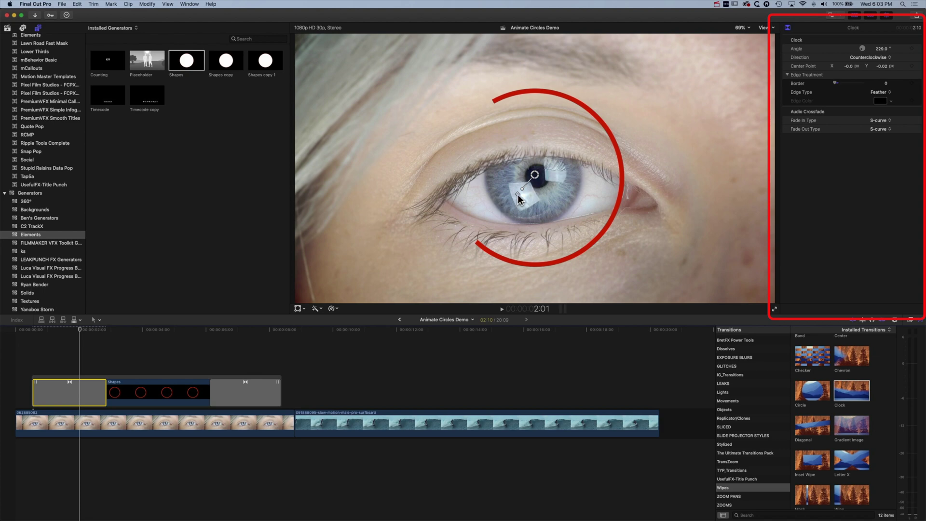
mouse_move(517, 195)
mouse_down()
mouse_move(499, 205)
mouse_move(513, 194)
mouse_up()
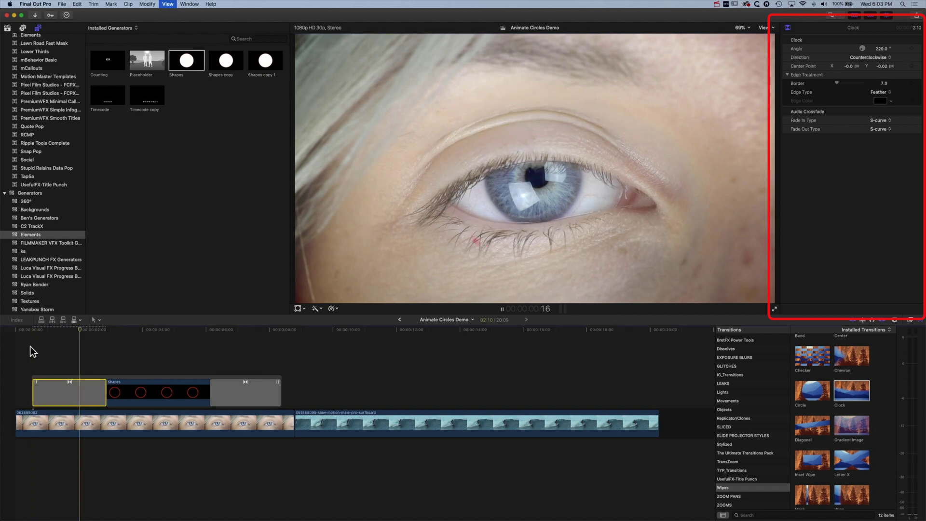
key(space)
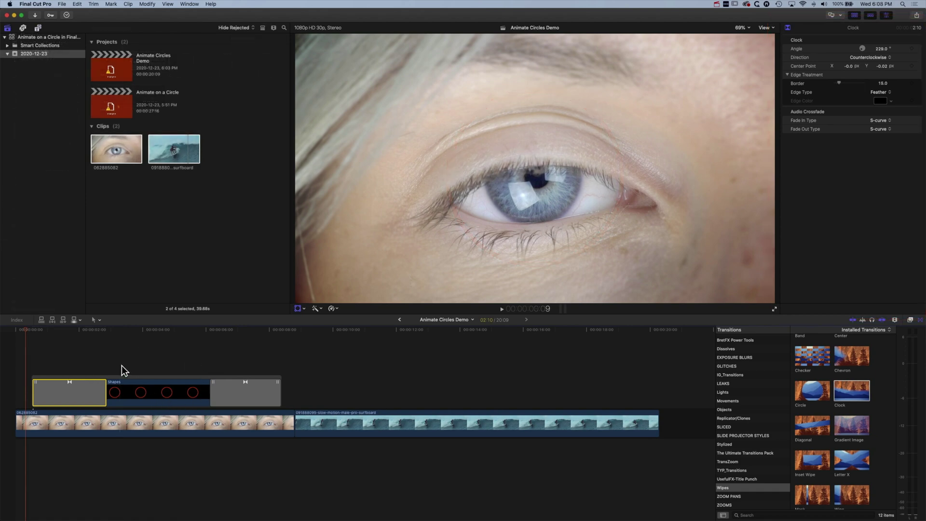
- Apply the PT Outline effect from the BretFX Power Tools category to the Shapes clip
click(911, 320)
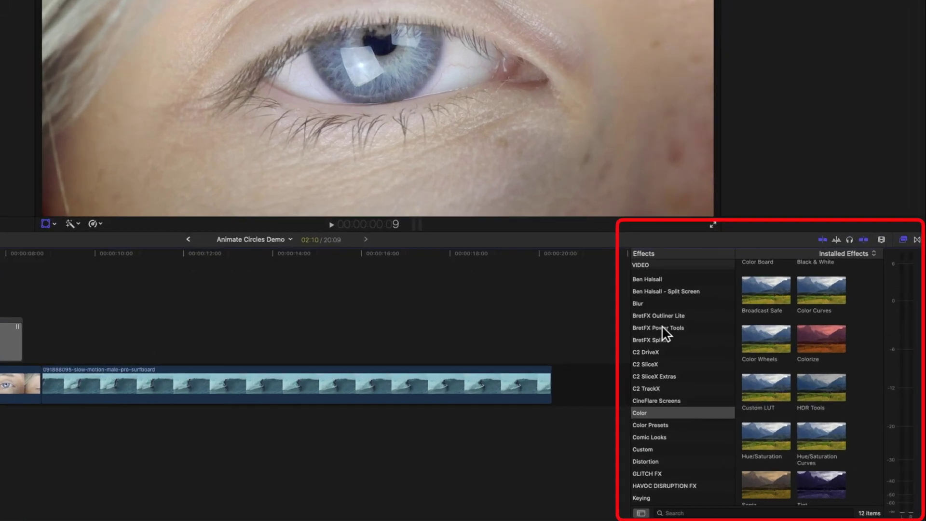
click(740, 382)
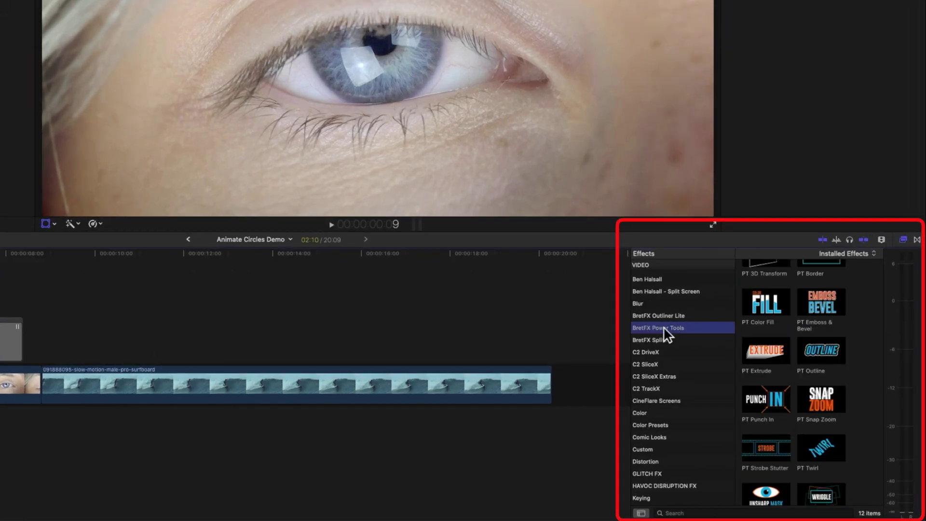
scroll(791, 339, up, 3)
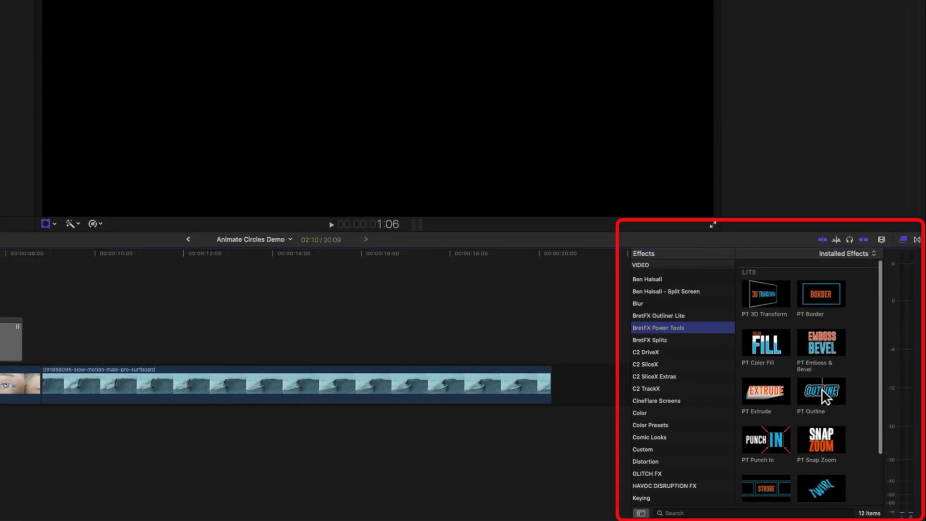
click(822, 390)
scroll(823, 388, up, 1)
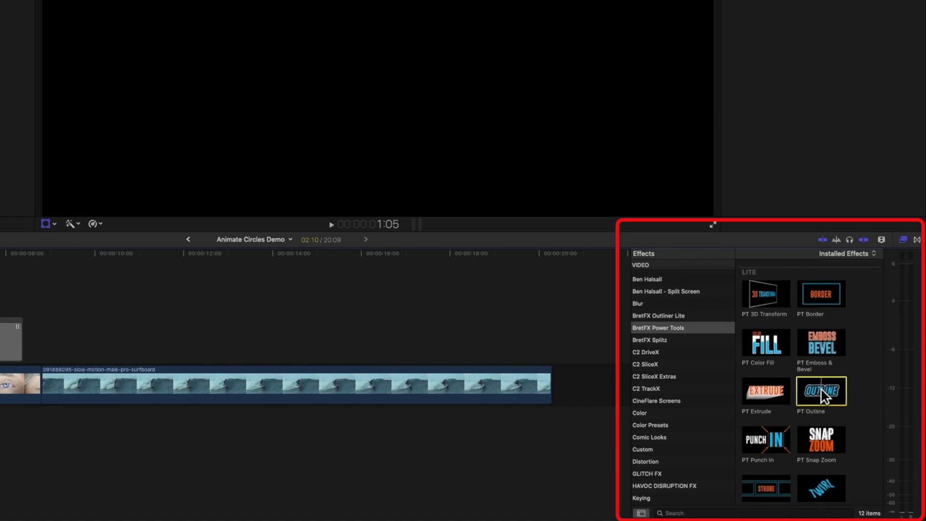
drag(823, 390, 0, 345)
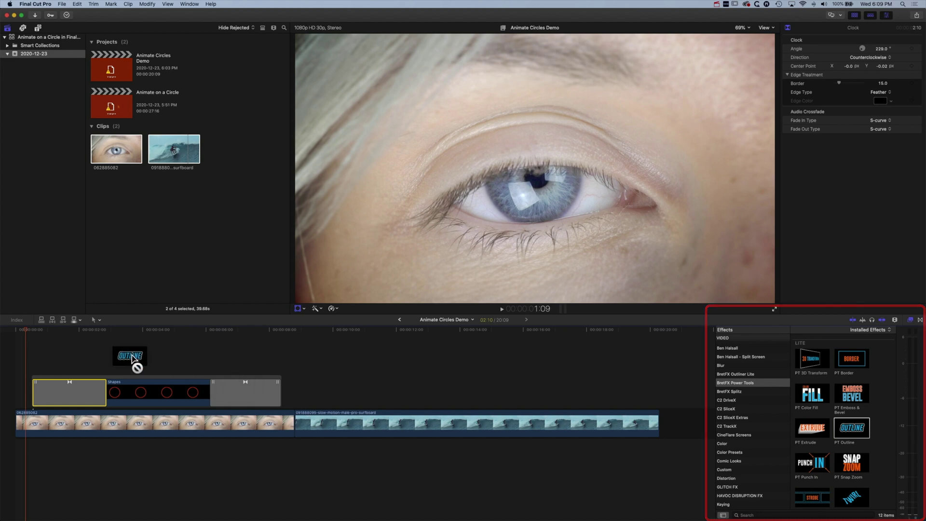
drag(149, 395, 154, 391)
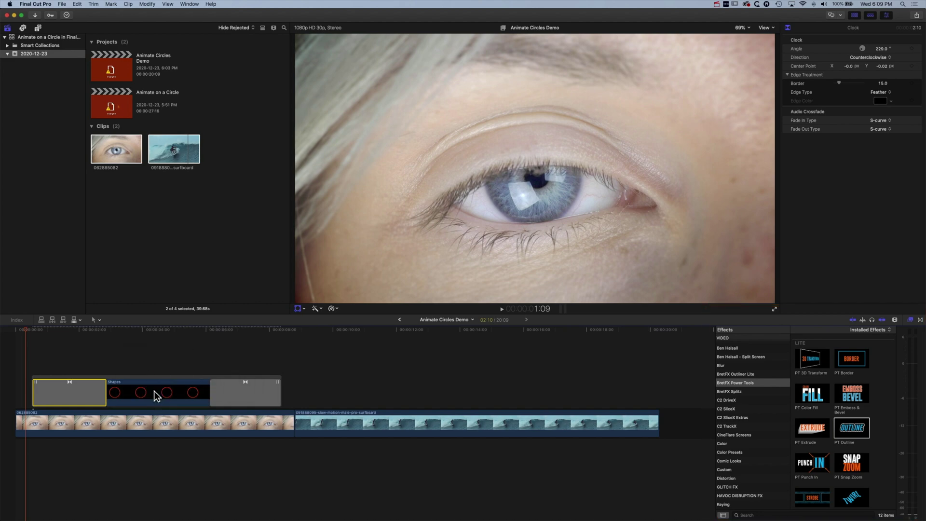
- Set the PT Outline effect's outline distance on the Shapes clip to about 23 and play back the opening animation
click(141, 332)
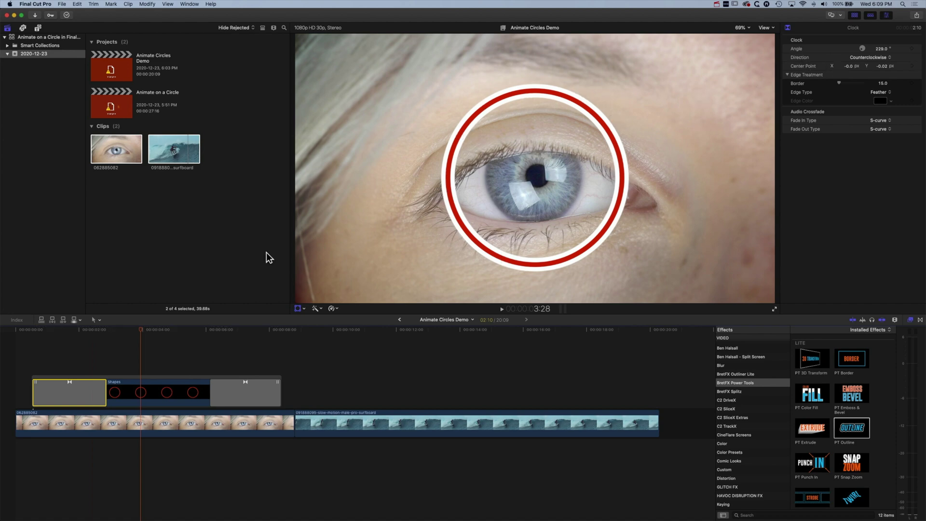
click(143, 398)
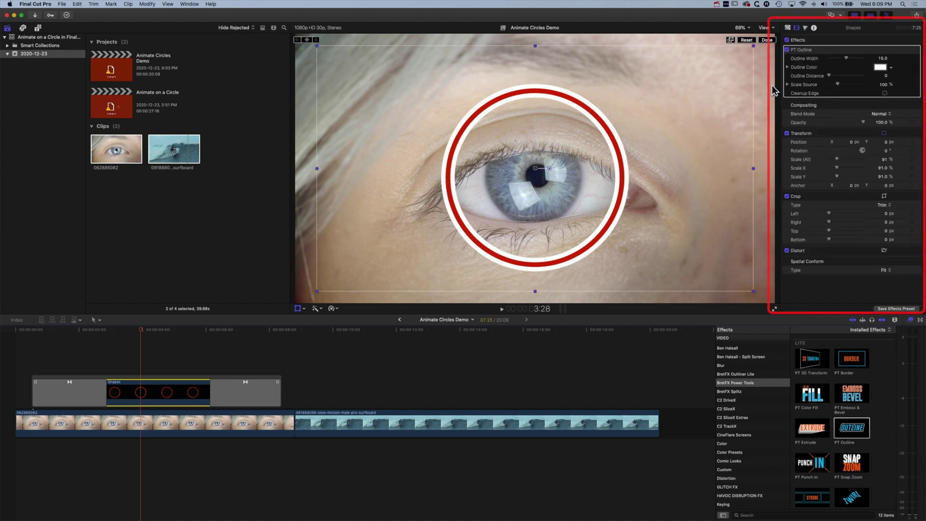
drag(831, 77, 857, 79)
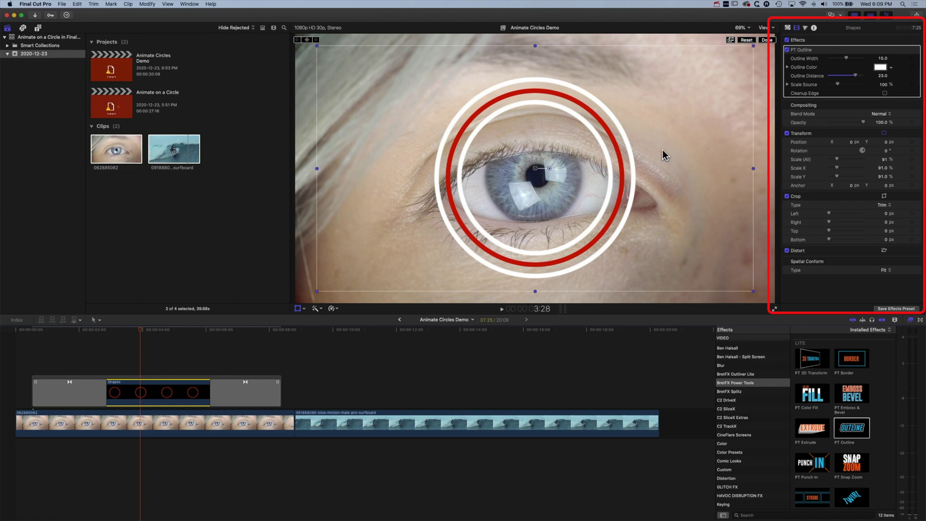
click(21, 330)
key(space)
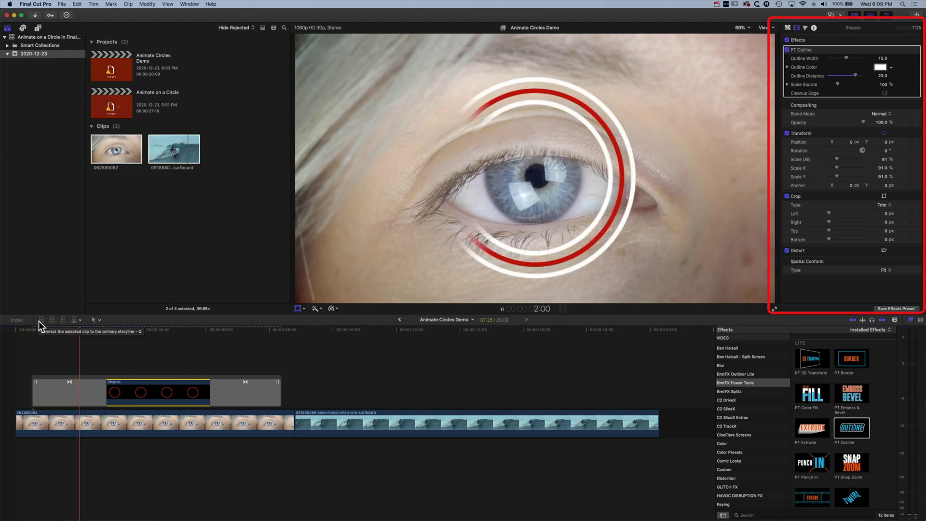
key(space)
key(shift+t)
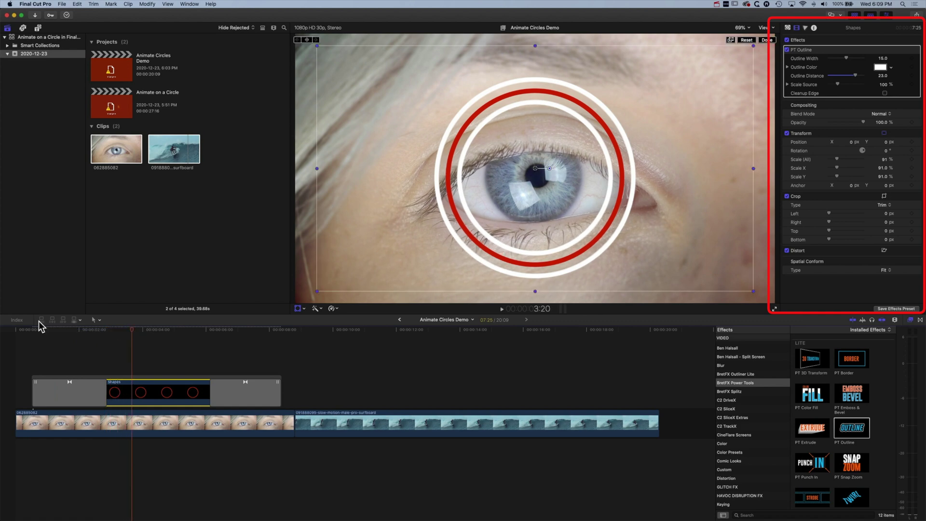
- Change the PT Outline color to yellow and the Shapes generator's own outline color to orange
click(892, 68)
drag(874, 90, 868, 82)
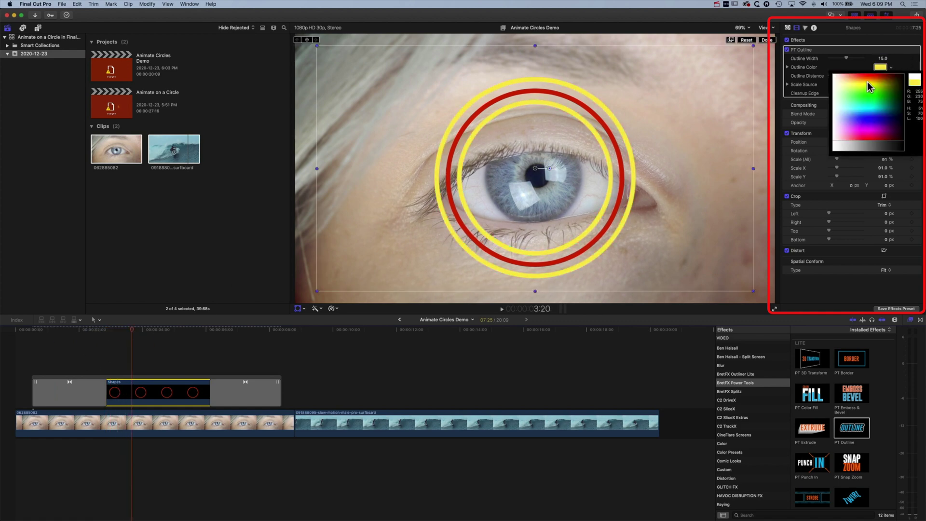
click(788, 28)
click(892, 92)
drag(879, 112, 864, 102)
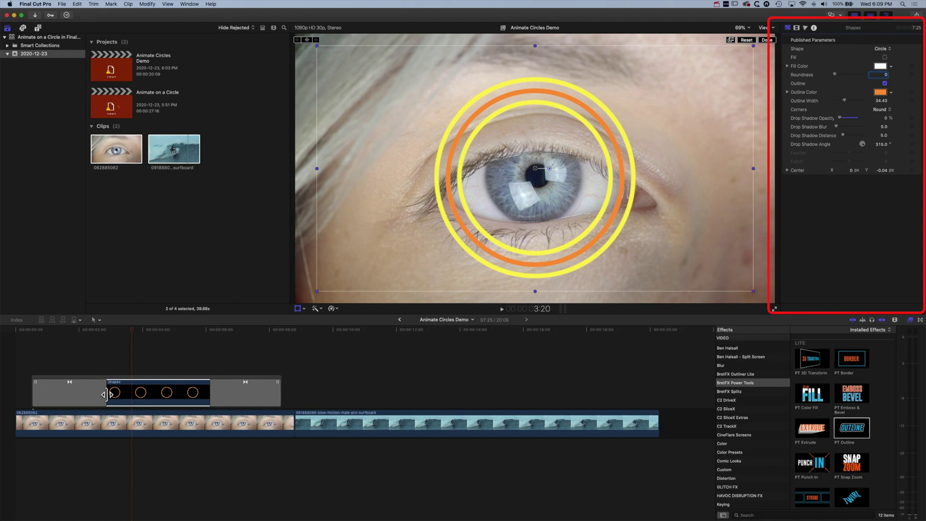
- Duplicate the circle storyline above with a delayed start, and remove the PT Outline effect from the lower Shapes clip
drag(107, 395, 103, 341)
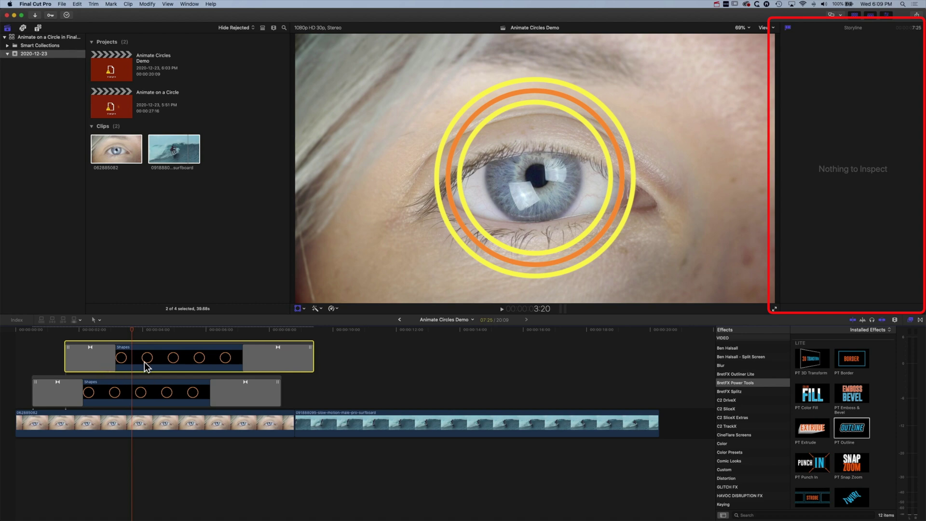
click(130, 392)
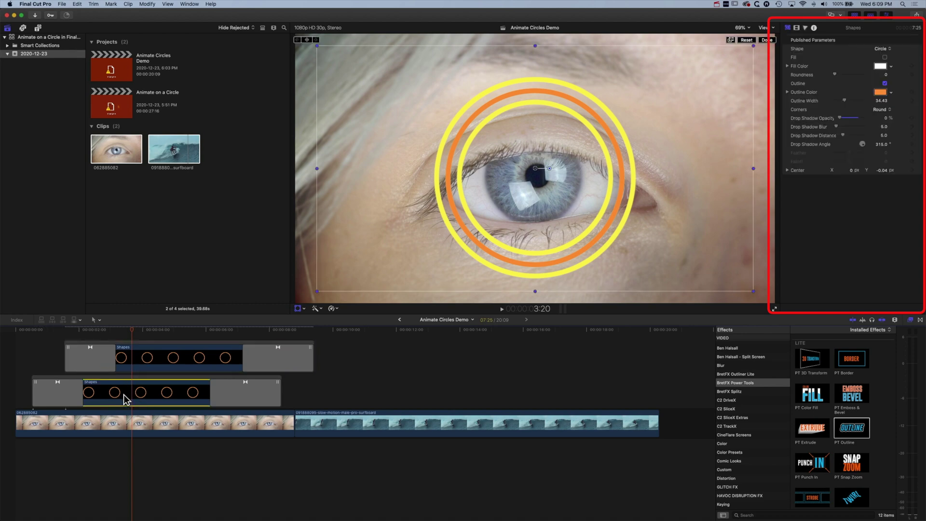
click(797, 28)
click(812, 50)
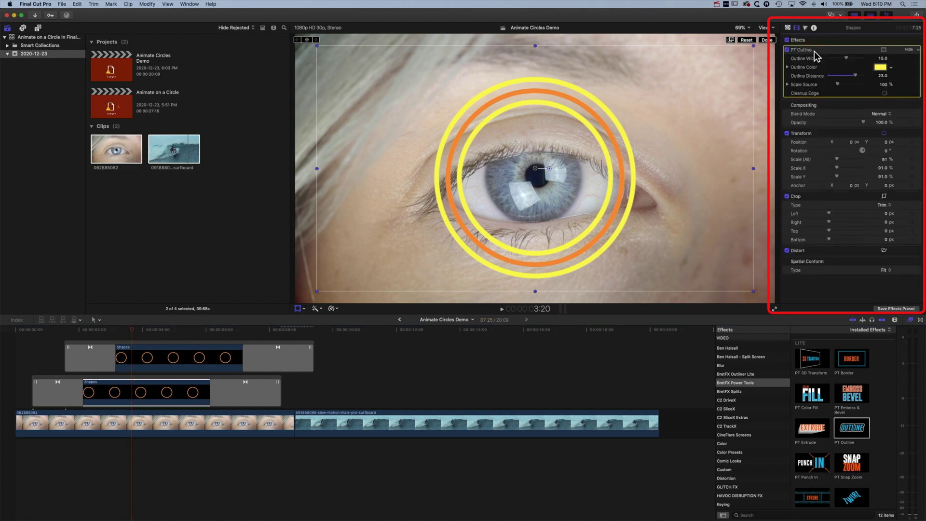
key(Delete)
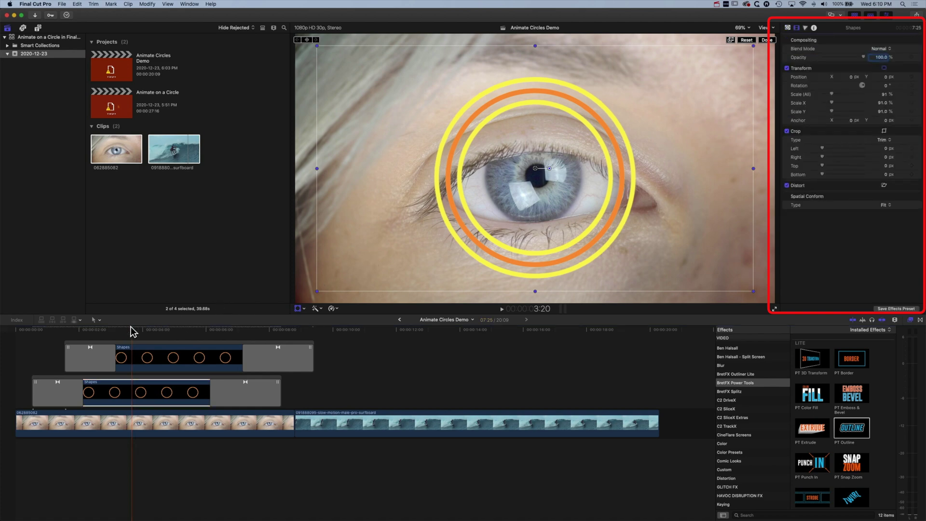
- Lengthen the upper opening Clock transition to 1:25 and the lower one to 2:26, and play back the staggered animation
drag(113, 353, 122, 353)
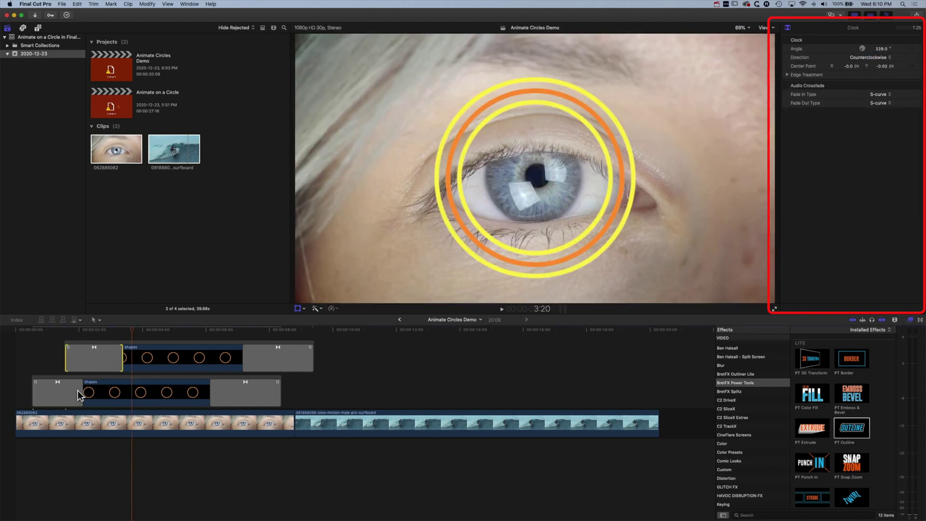
drag(80, 392, 122, 392)
key(l)
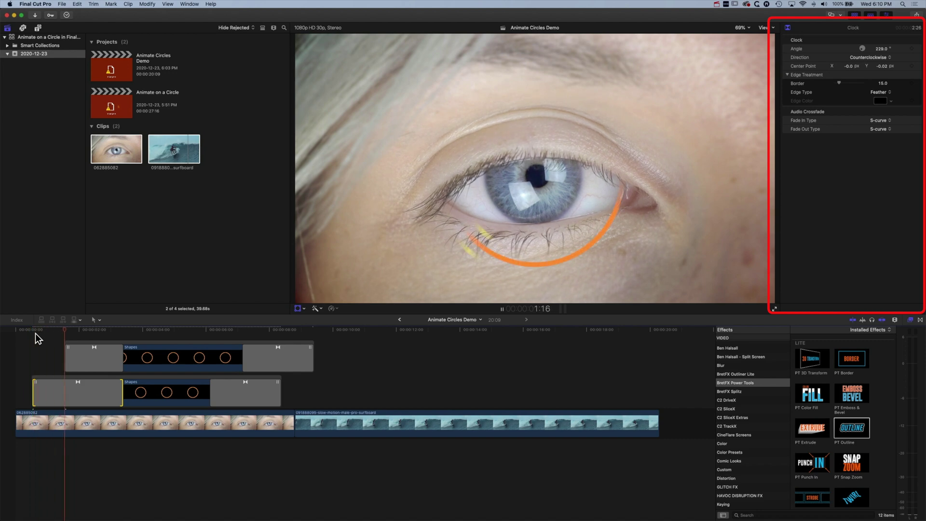
key(space)
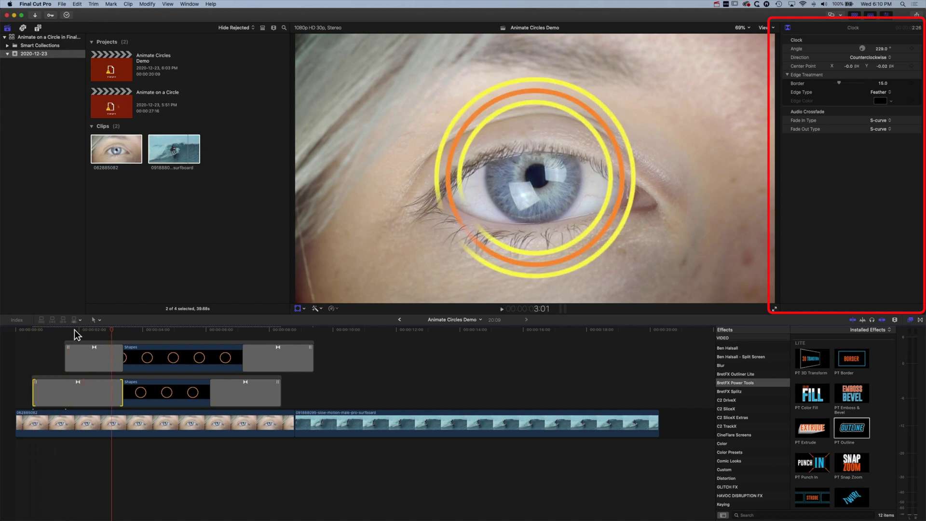
click(31, 335)
key(l)
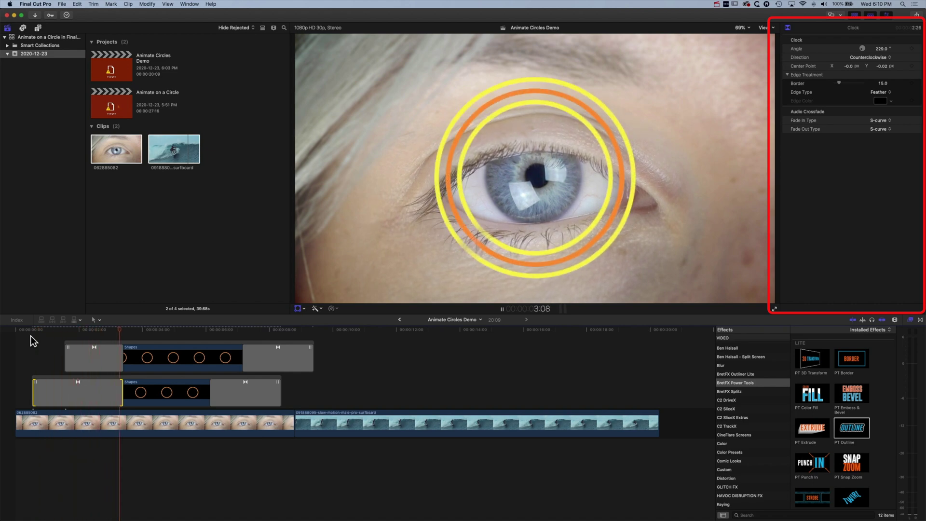
click(30, 329)
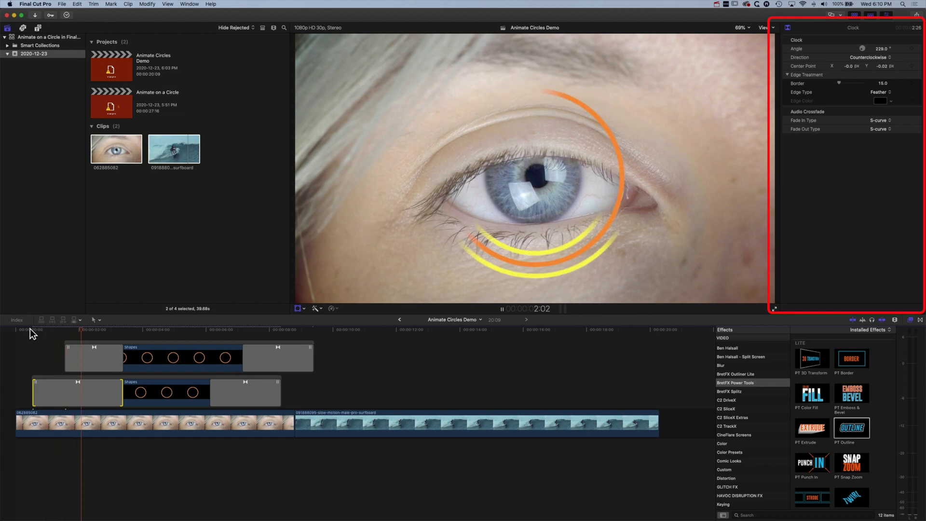
key(space)
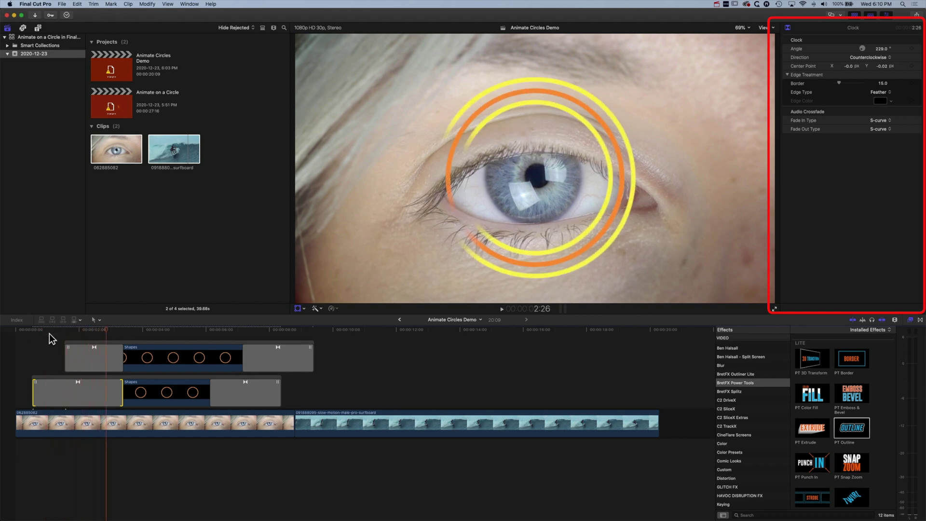
- Set the angle of the upper storyline's opening Clock transition to 241°
click(85, 361)
drag(105, 329, 80, 330)
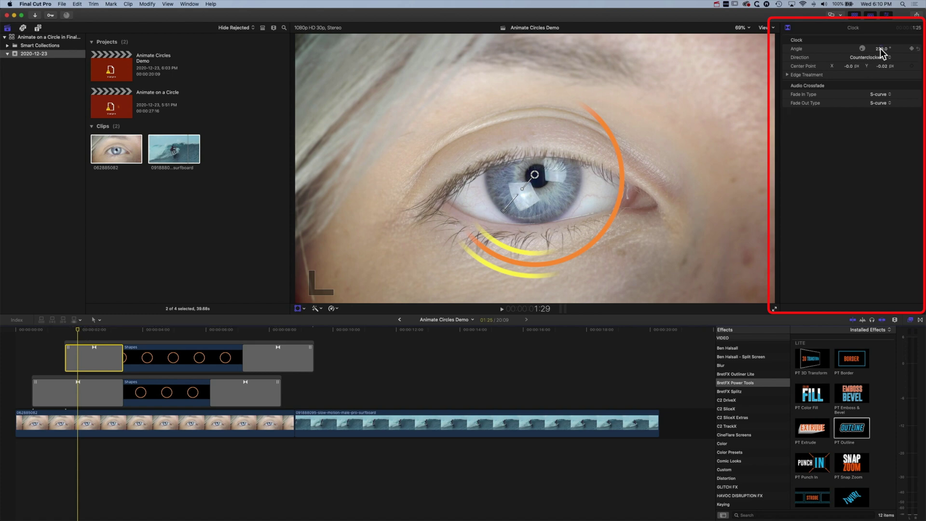
drag(882, 49, 889, 50)
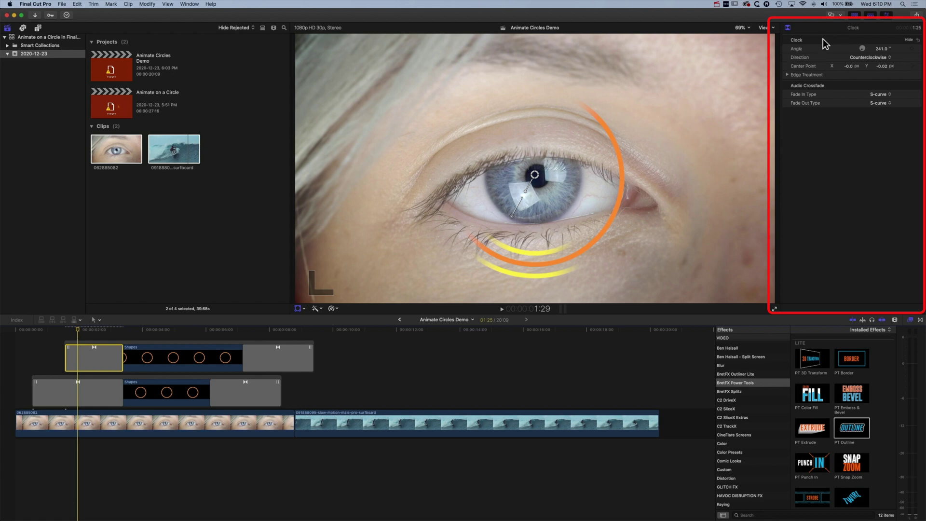
- Set the angle of the upper storyline's opening Clock transition to 263° and play the animation from the start
drag(882, 49, 888, 49)
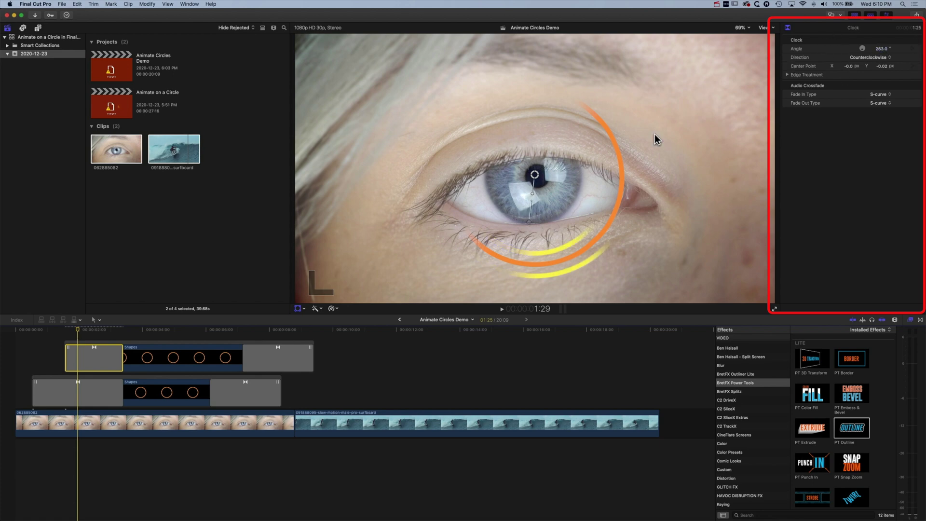
key(Home)
key(space)
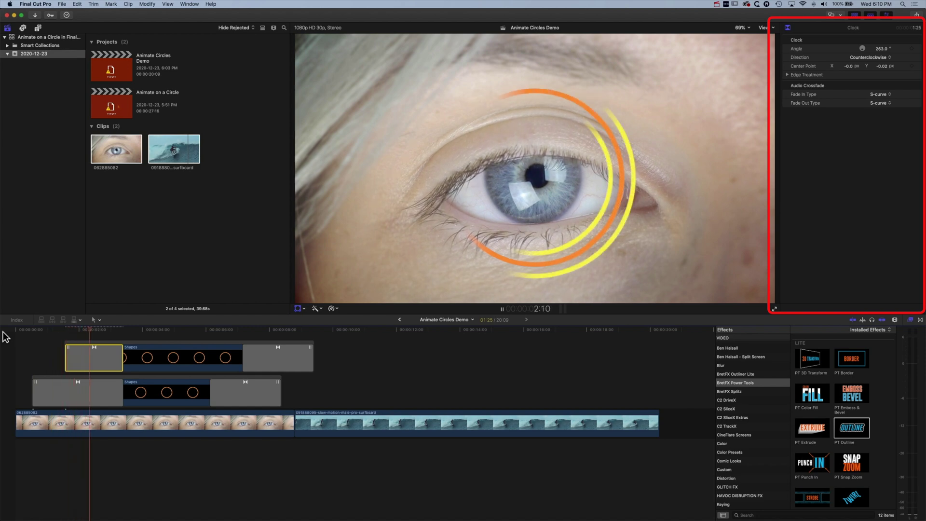
key(space)
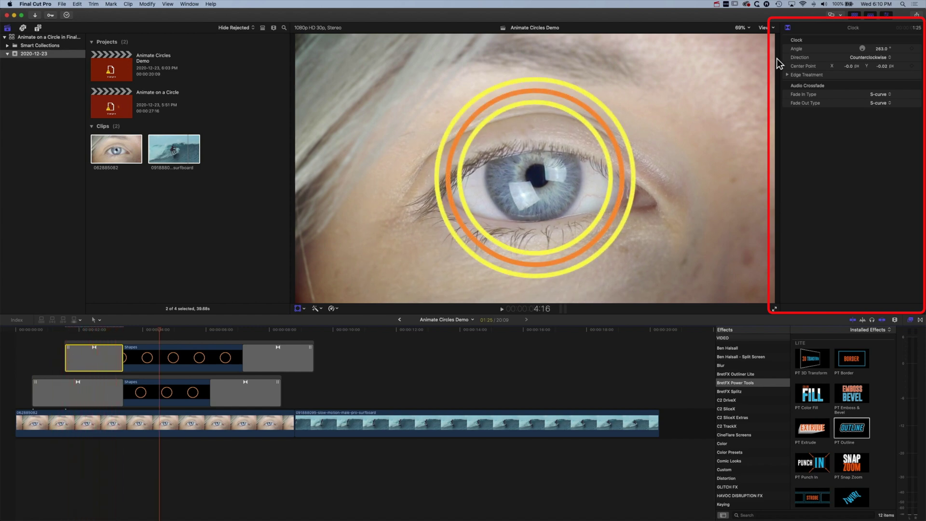
- Reduce the Edge Treatment border of the upper storyline's opening Clock transition to nearly zero and select the lower storyline's opening transition
click(788, 76)
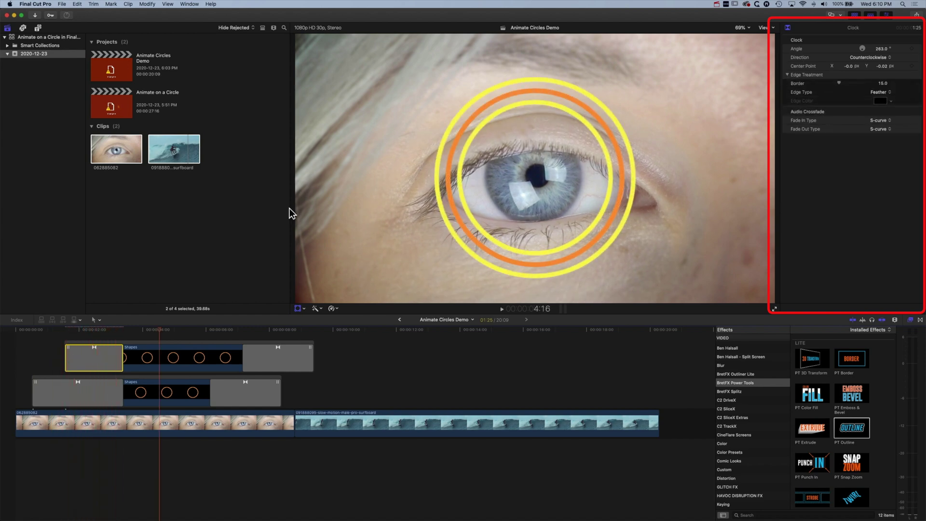
click(106, 331)
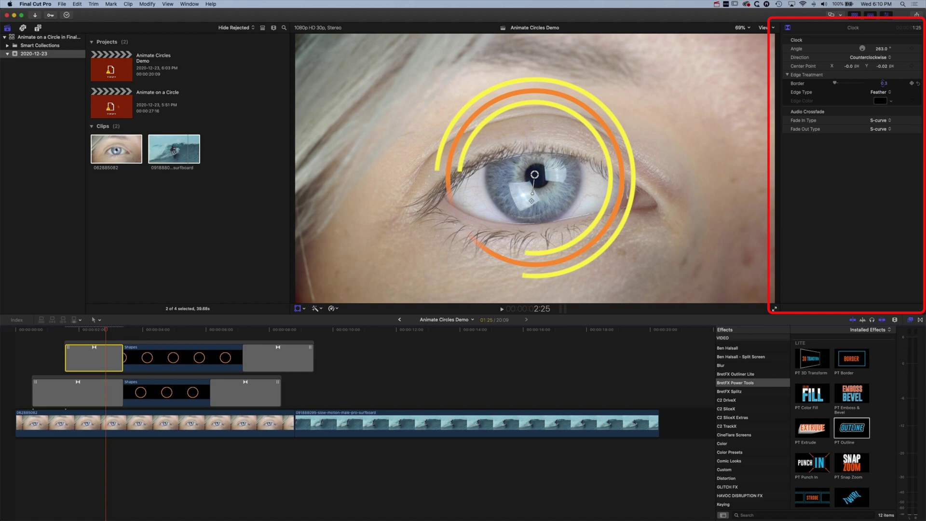
drag(885, 83, 39, 394)
click(59, 395)
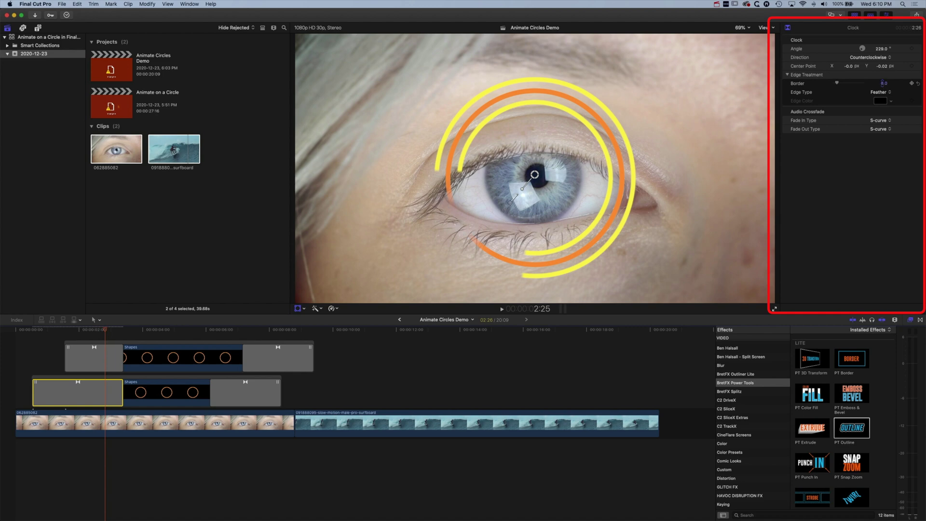
- Play back the lower opening transition with its border reduced to 1.4, and shorten the upper Shapes clip to end with the lower one
click(33, 331)
key(space)
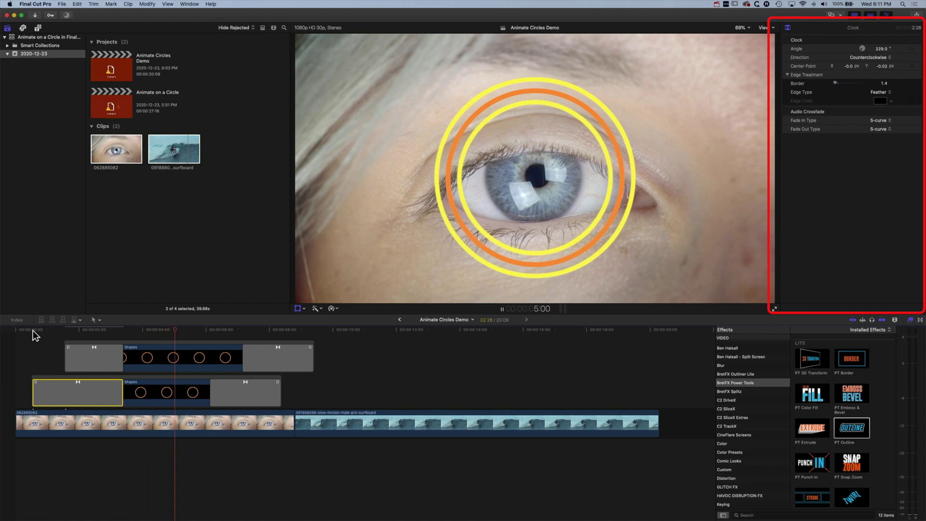
key(space)
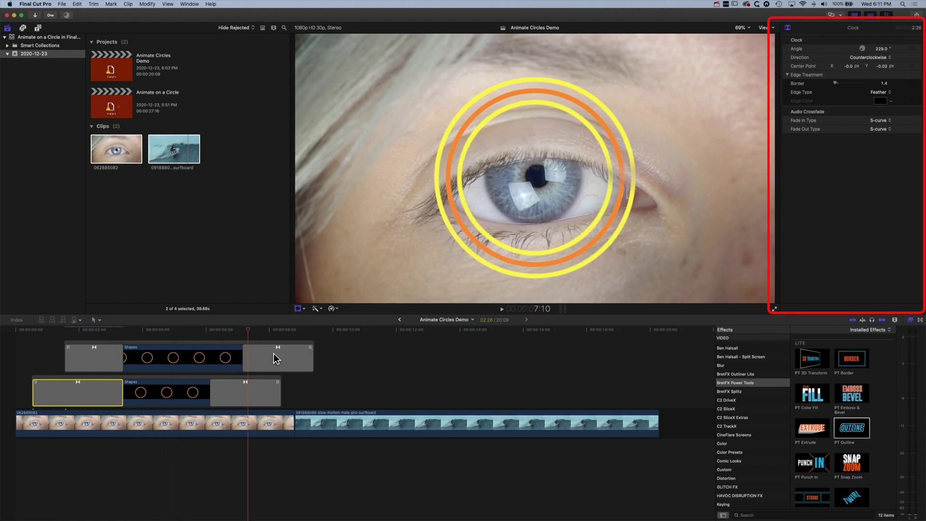
drag(274, 353, 243, 348)
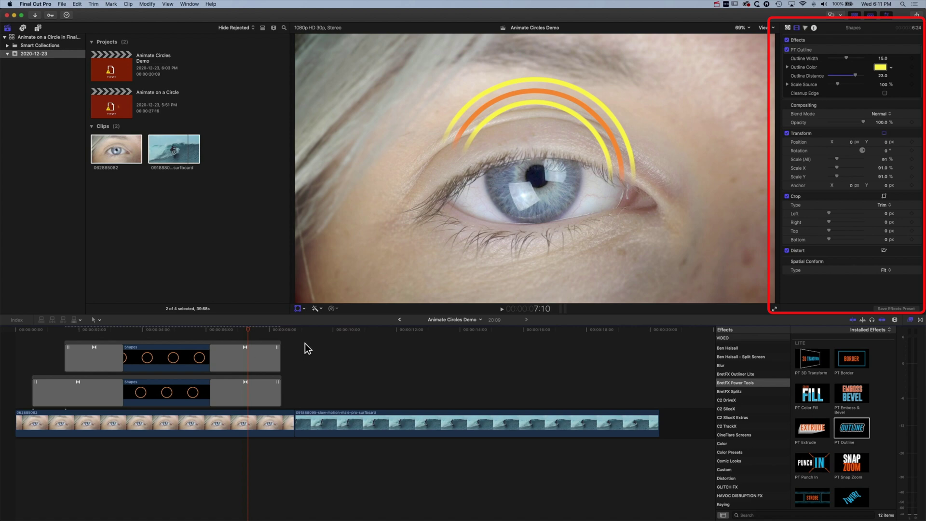
- Add the Circle 01 title from Ben's Titles above the surfer clip near its start and preview the draw-on animation
click(323, 329)
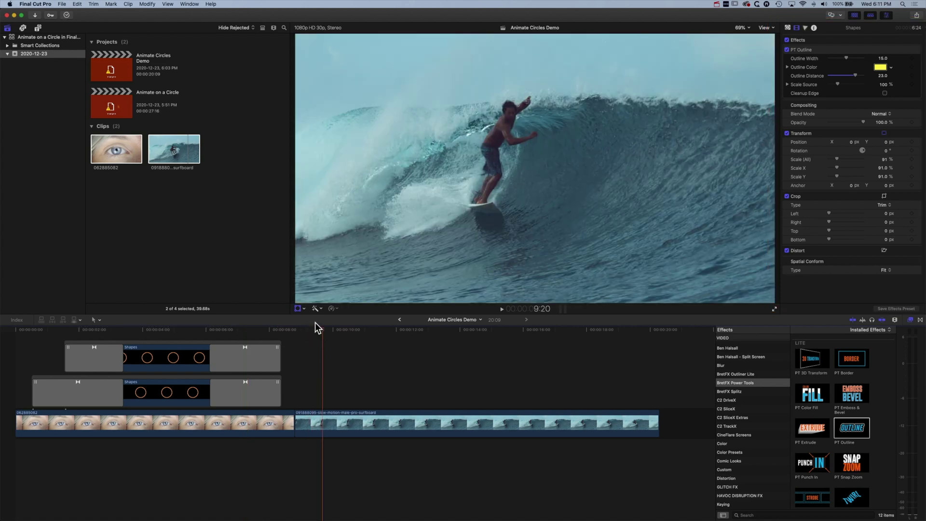
click(39, 28)
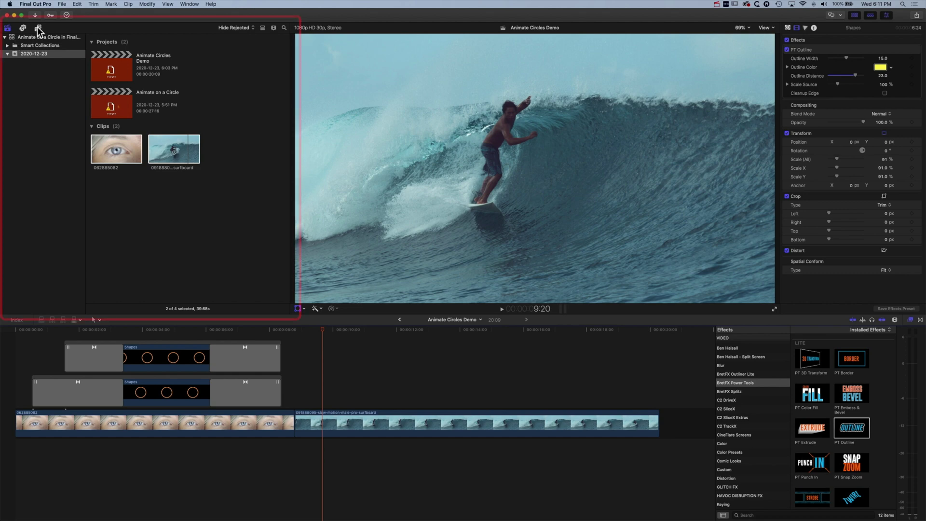
scroll(28, 76, down, 1)
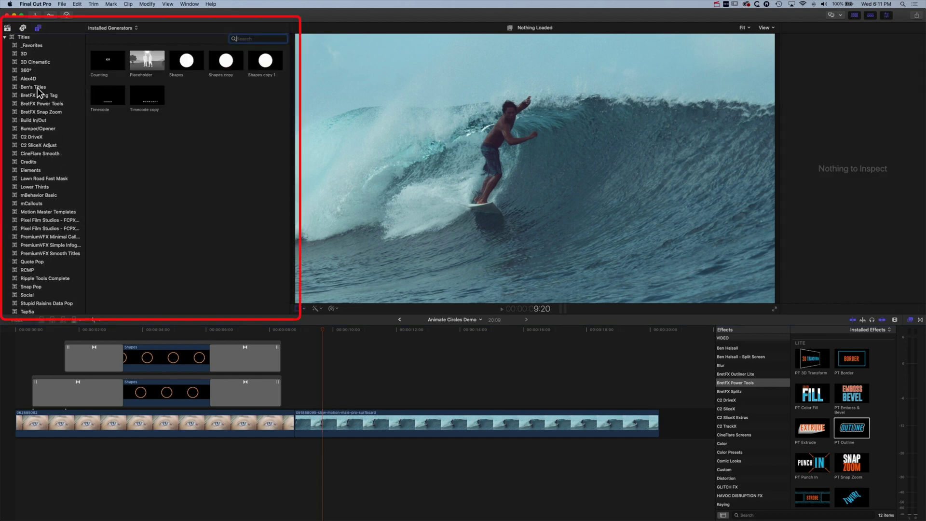
click(36, 87)
drag(104, 221, 314, 394)
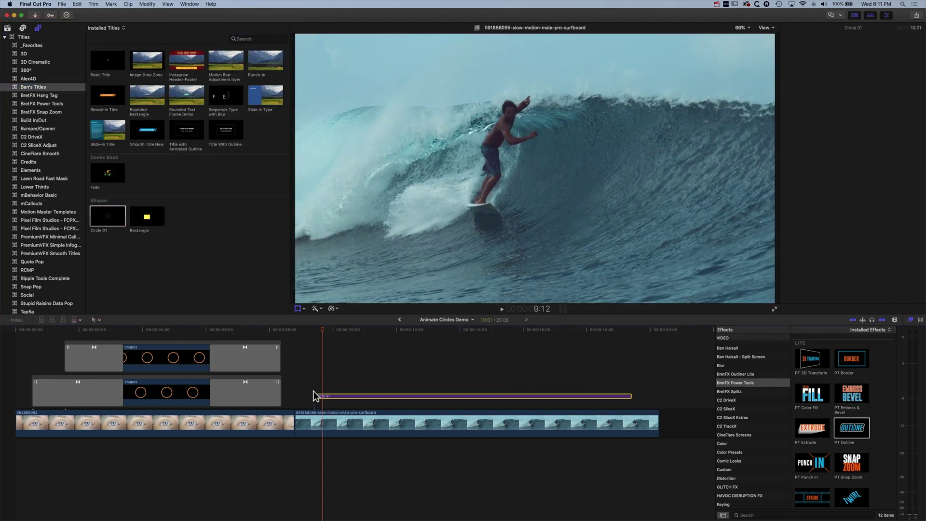
drag(323, 328, 309, 328)
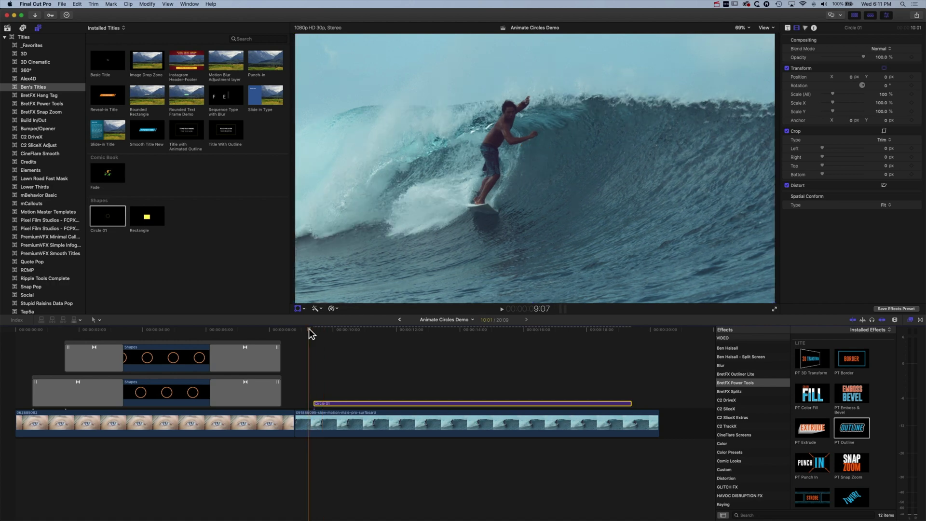
key(space)
key(space)
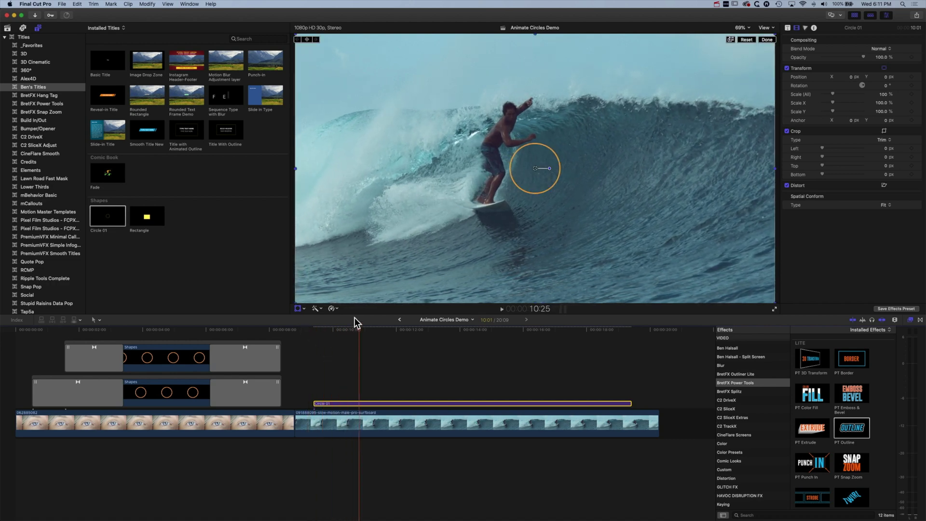
- Set the Circle 01 title's Animation Direction to Counter-Clockwise and play back the draw-on
drag(355, 329, 326, 330)
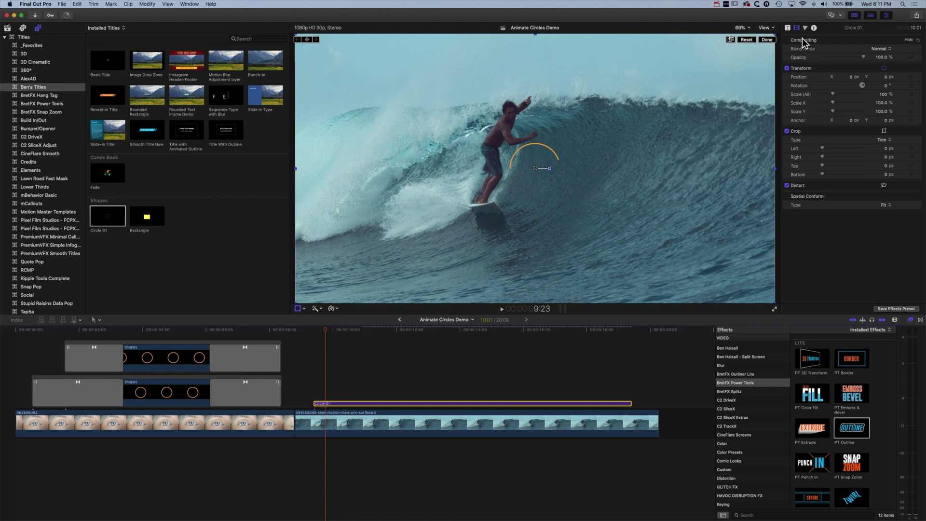
click(788, 28)
click(877, 50)
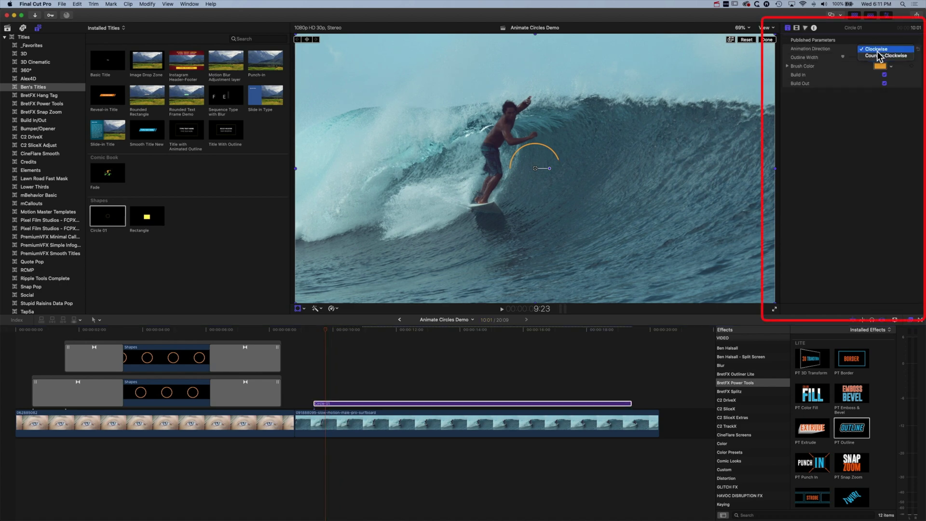
click(873, 57)
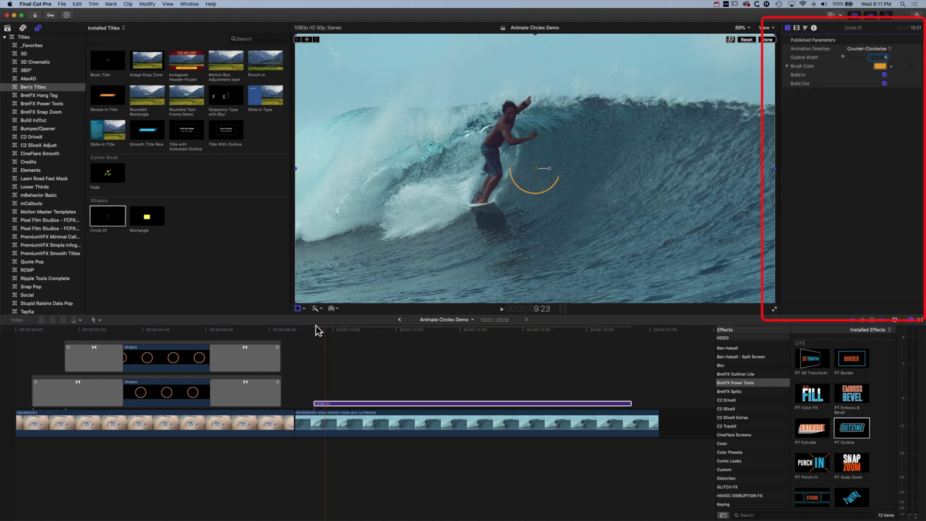
key(space)
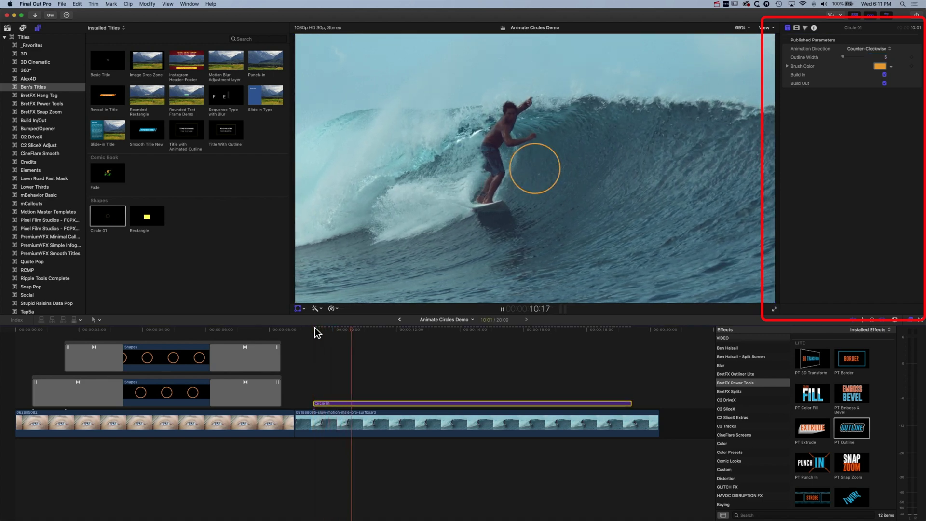
key(space)
- Set the Circle 01 title's Outline Width to 18 and view the fully drawn circle
click(319, 330)
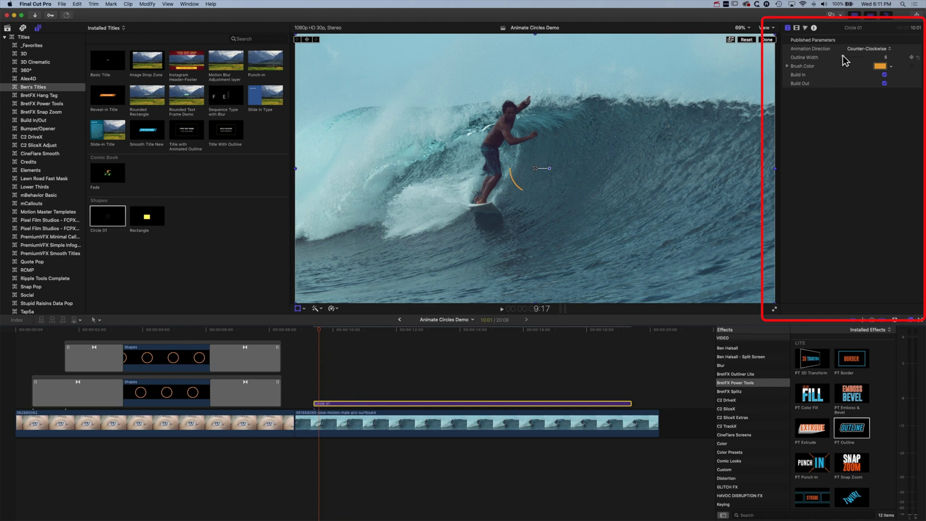
drag(844, 56, 847, 57)
drag(396, 330, 413, 330)
- Turn off the Transform overlay, then reposition and enlarge the circle in the viewer so that it surrounds the surfer
mouse_move(536, 170)
mouse_down()
mouse_move(515, 156)
mouse_move(537, 170)
mouse_up()
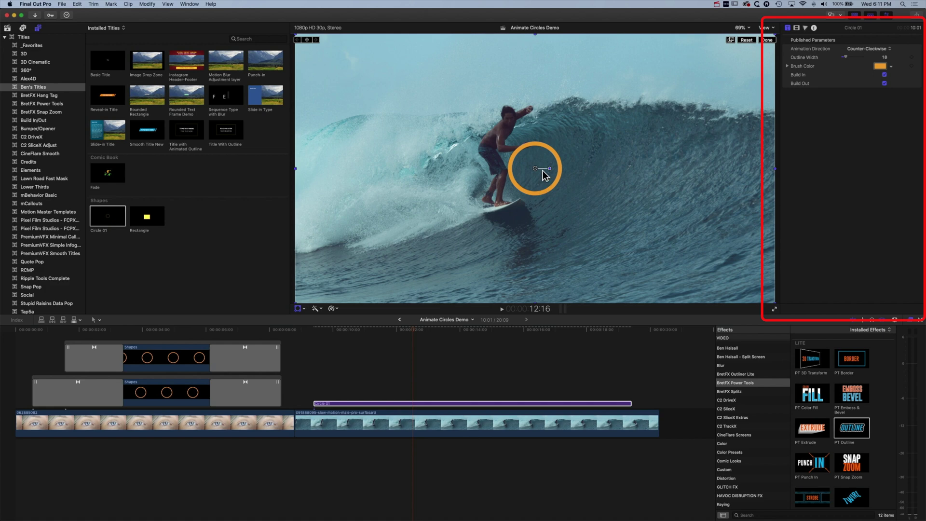
click(298, 309)
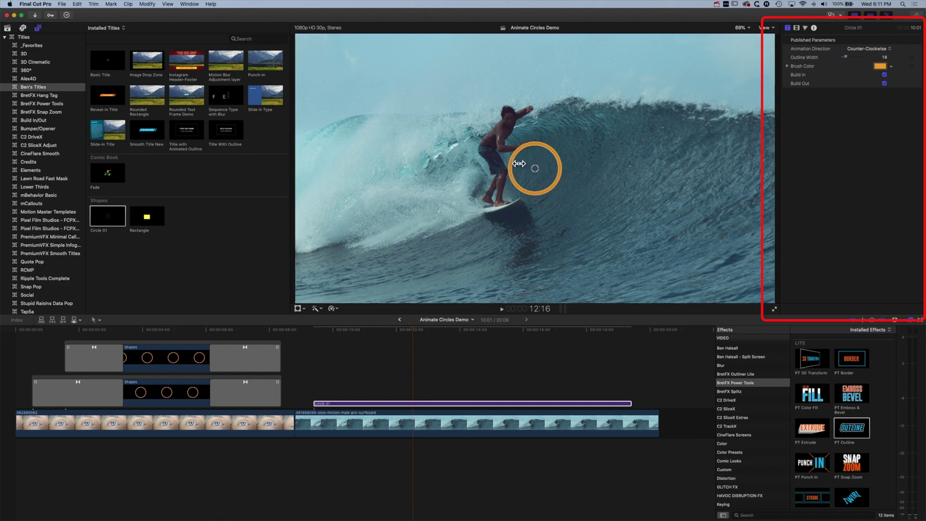
drag(536, 172, 550, 205)
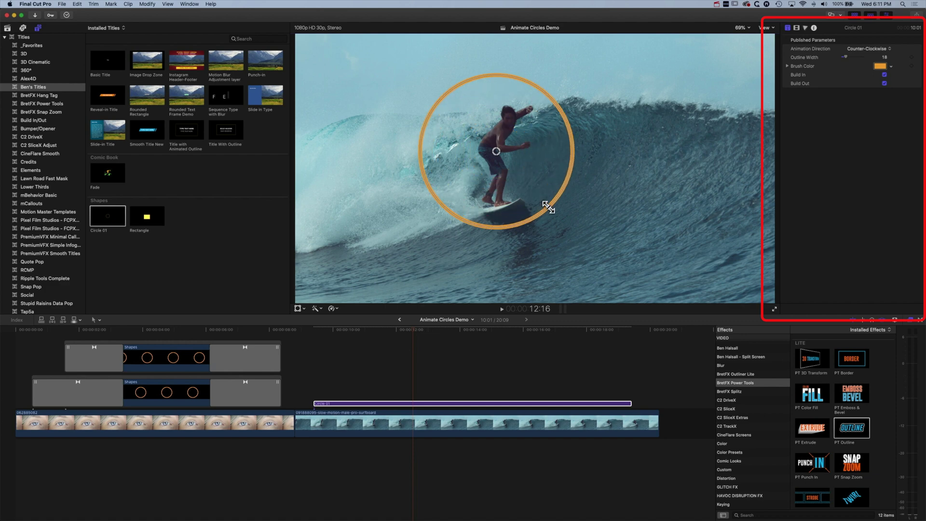
drag(500, 160, 508, 175)
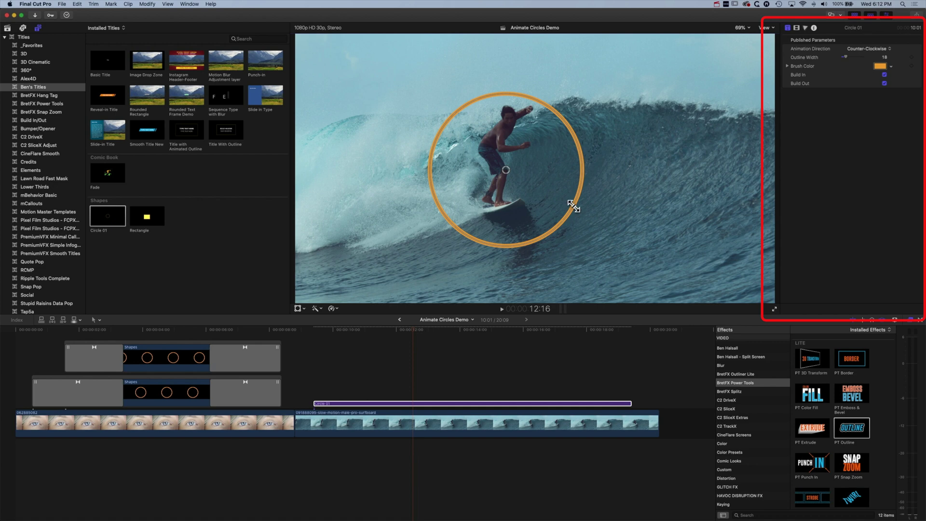
drag(575, 206, 508, 170)
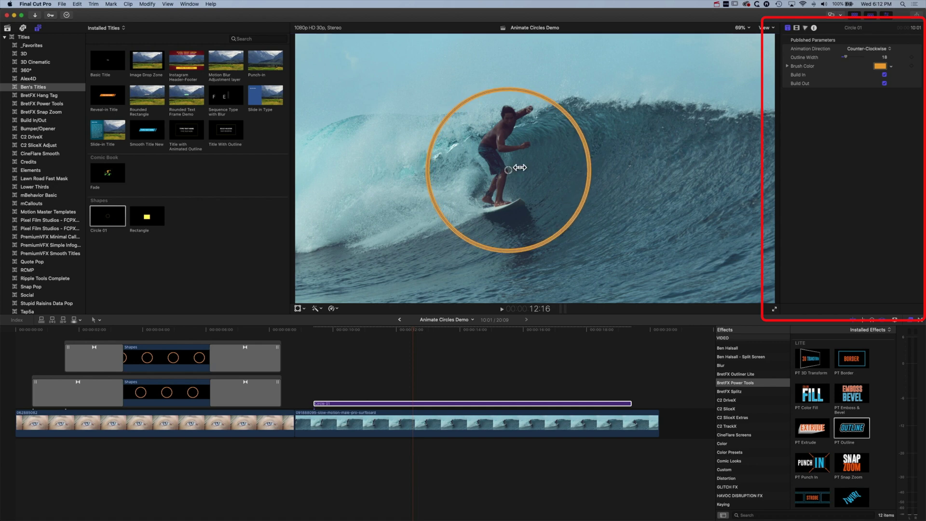
- Change the circle title's Brush Color to magenta and play back the title over the surfer clip
click(891, 67)
mouse_move(877, 84)
mouse_down()
mouse_move(867, 82)
mouse_move(859, 100)
mouse_move(855, 79)
mouse_move(871, 82)
mouse_move(873, 125)
mouse_up()
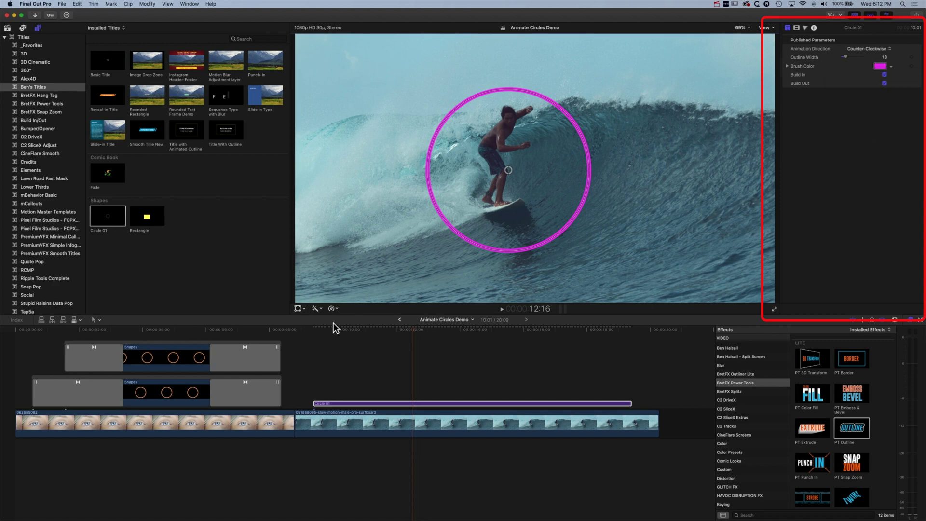
click(311, 329)
key(space)
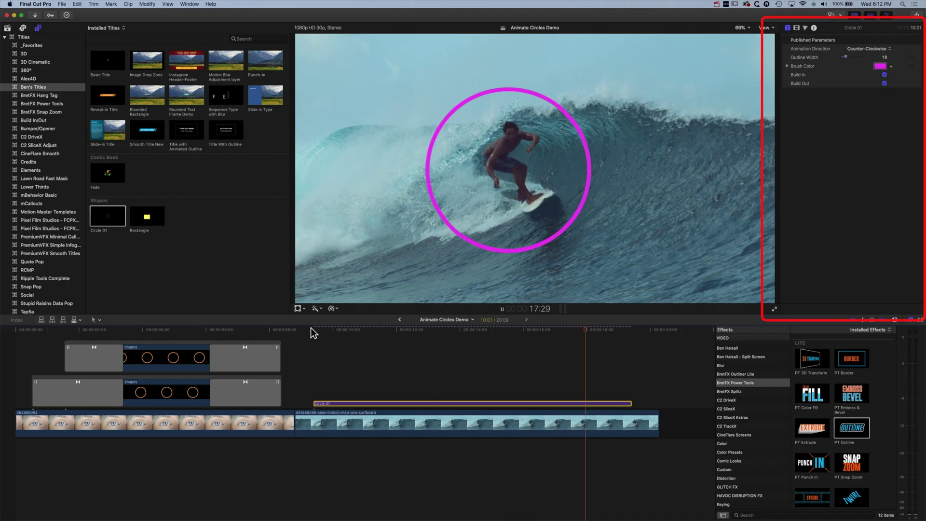
key(space)
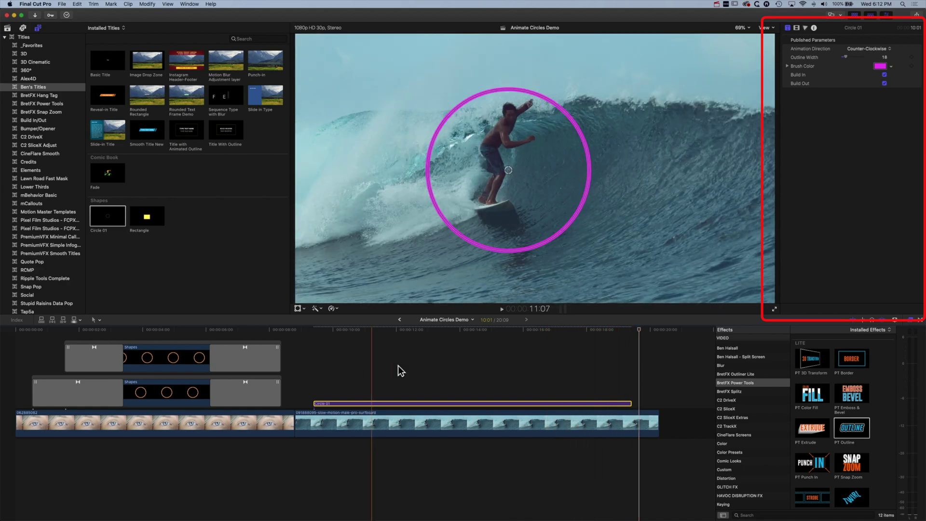
- Shorten the Circle 01 title to 4:15 by trimming its end, and play it back
drag(628, 403, 454, 402)
key(space)
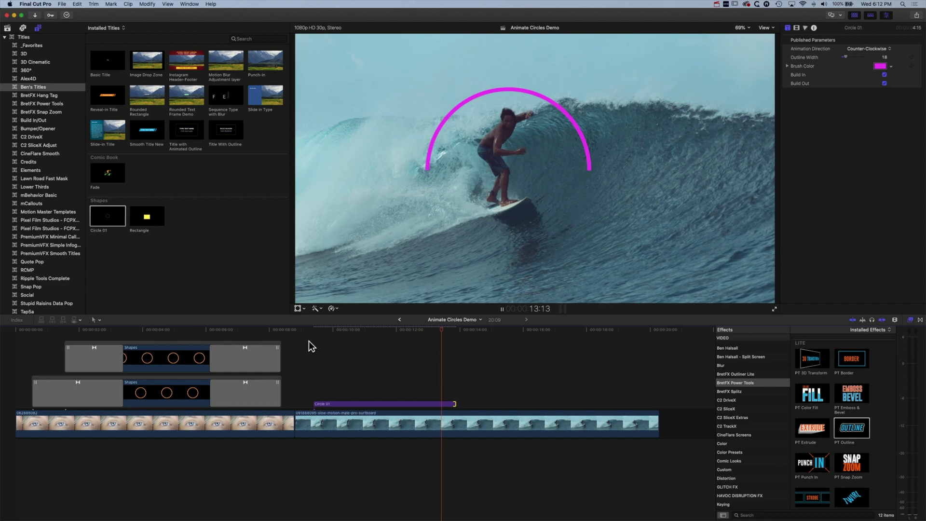
key(space)
- Duplicate the Circle 01 title above with a slightly delayed start, and offset the copy's circle slightly up and to the right
drag(329, 402, 337, 398)
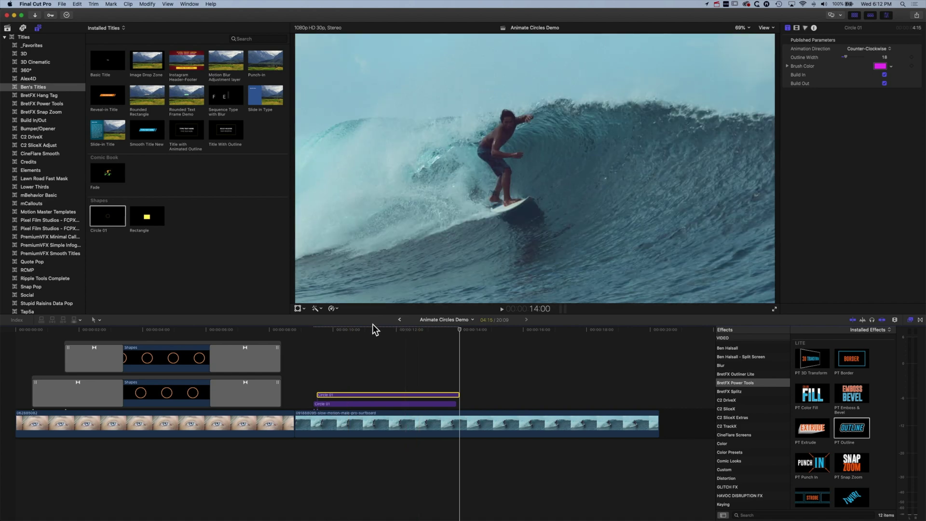
click(372, 330)
drag(511, 167, 514, 161)
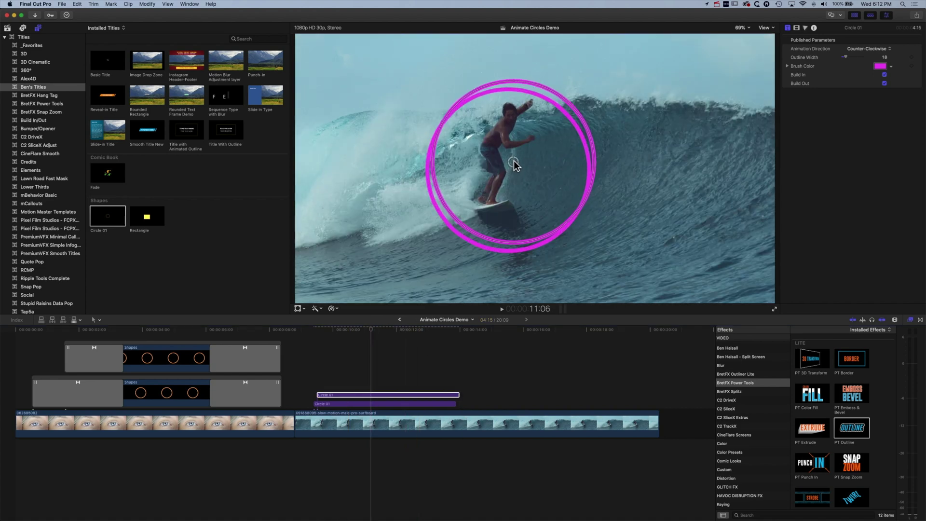
- Change the Brush Color of the duplicated Circle 01 title to light yellow
click(891, 66)
click(872, 78)
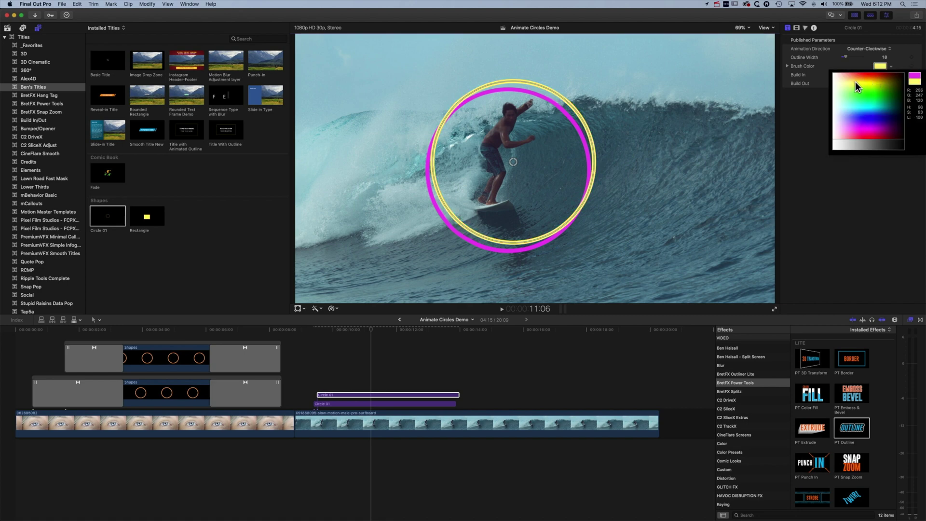
key(space)
- Shift the yellow circle title slightly later in the timeline and play back the staggered circles
click(311, 330)
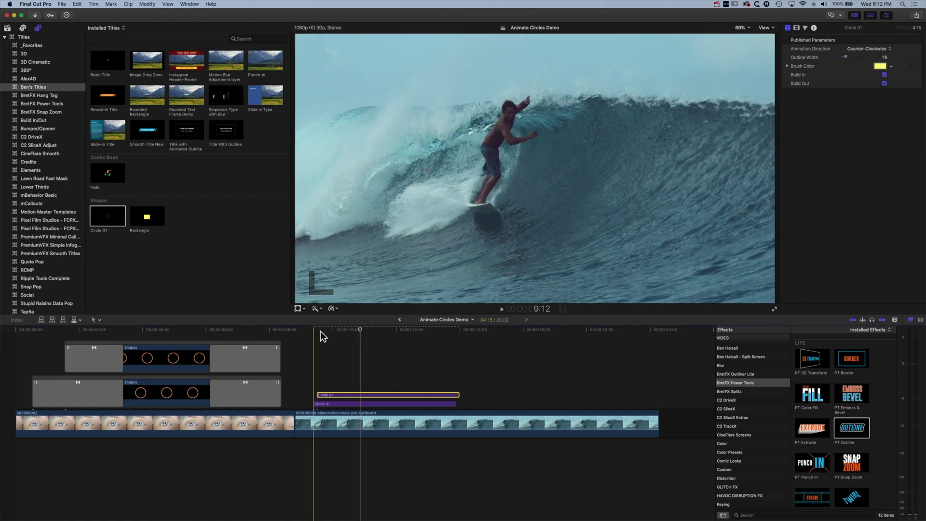
drag(325, 396, 330, 396)
key(space)
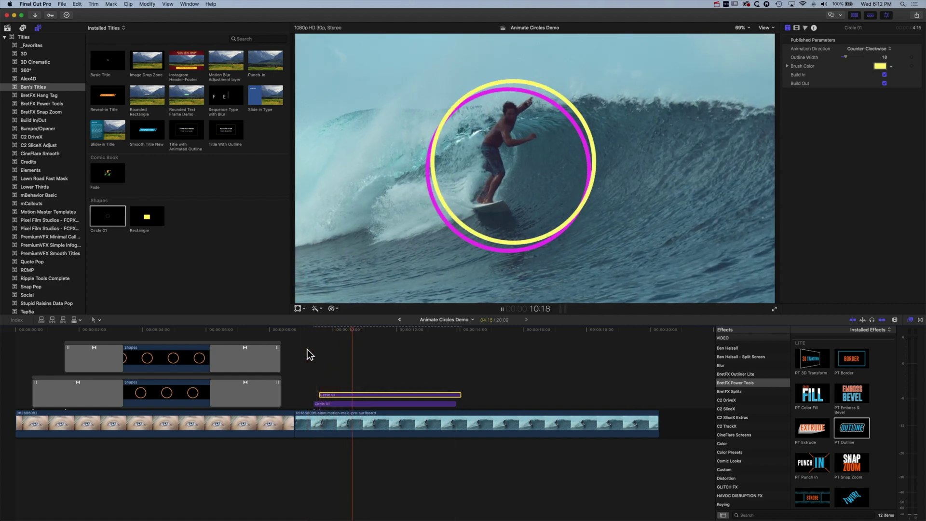
key(space)
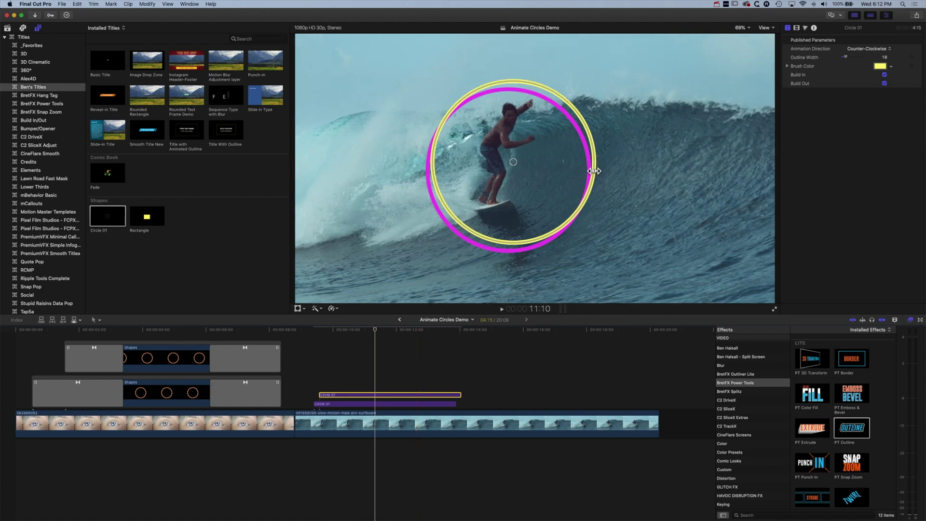
- Shrink the yellow circle and center it inside the magenta one, and trim the end of its title to a 4:10 duration
drag(594, 170, 579, 156)
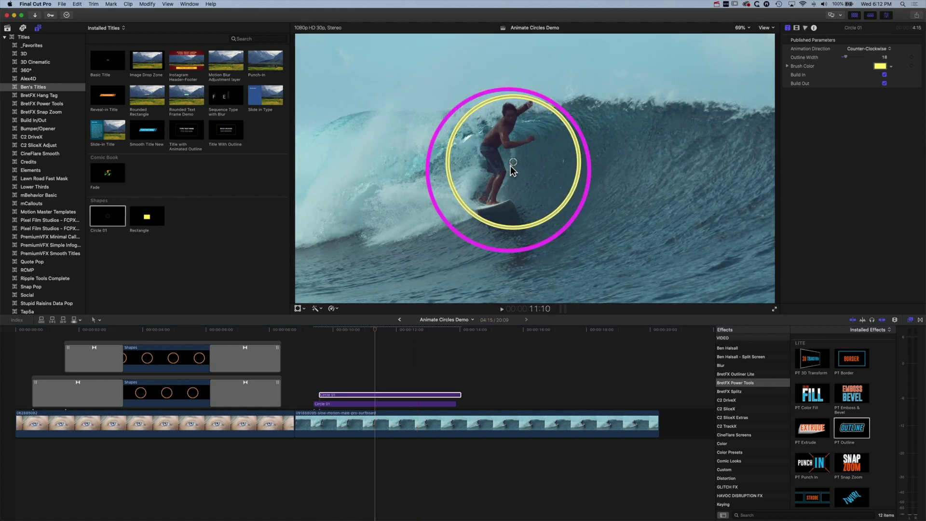
drag(511, 166, 511, 160)
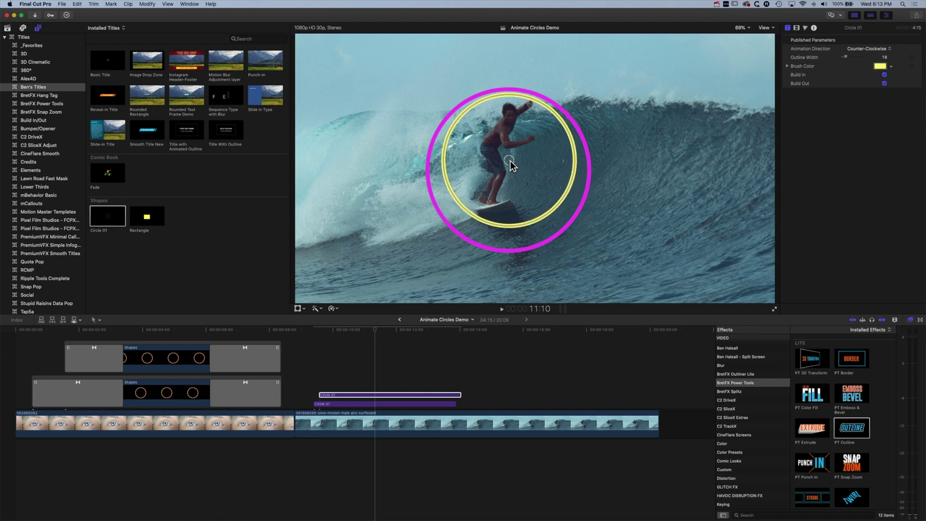
key(Up)
key(space)
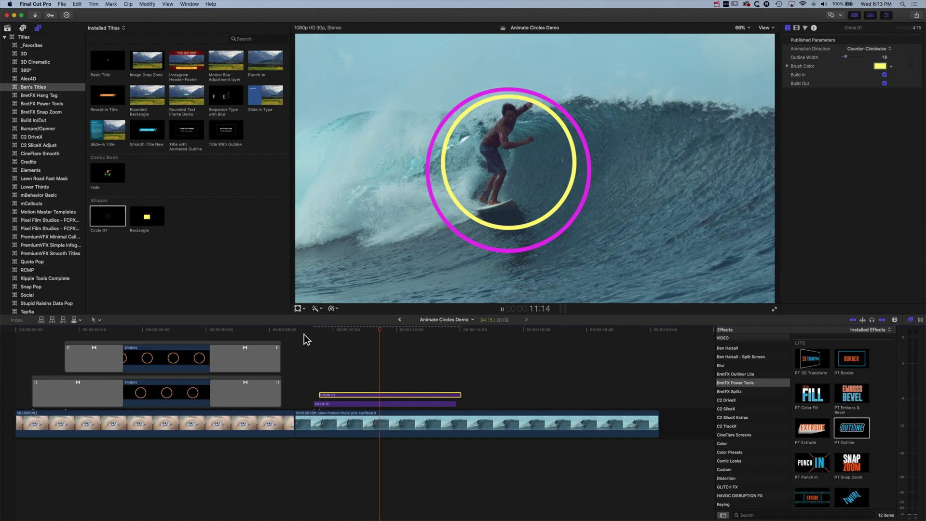
key(space)
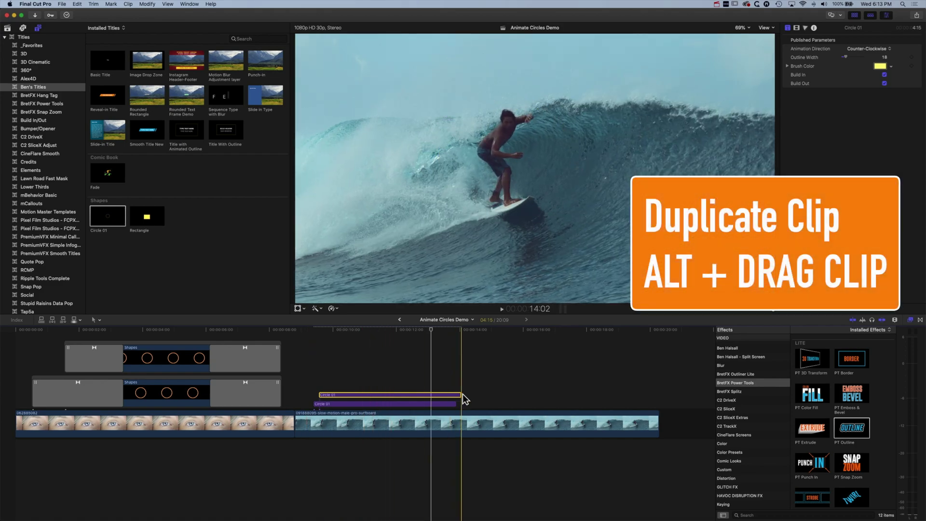
drag(462, 395, 455, 395)
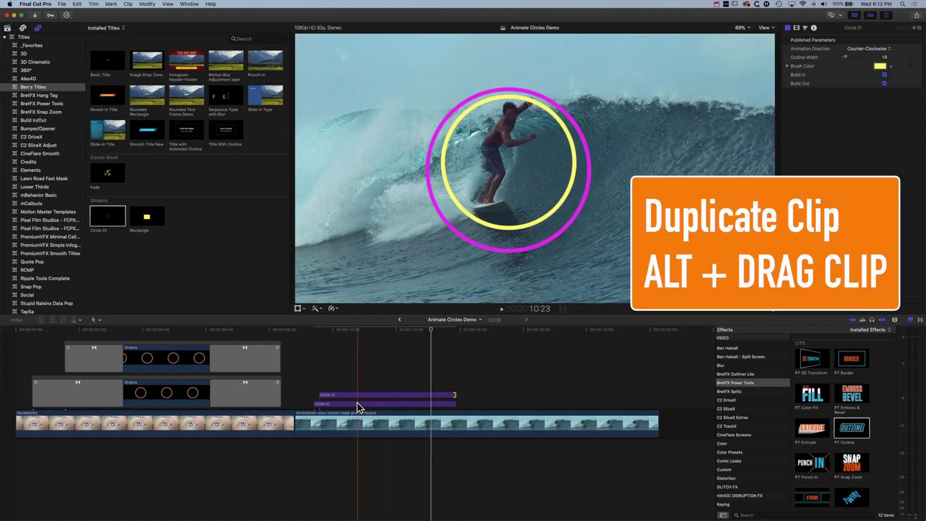
- Copy the magenta Circle 01 title further along the timeline, apply the PT Extrude effect to the copy, and play it back
drag(357, 403, 531, 404)
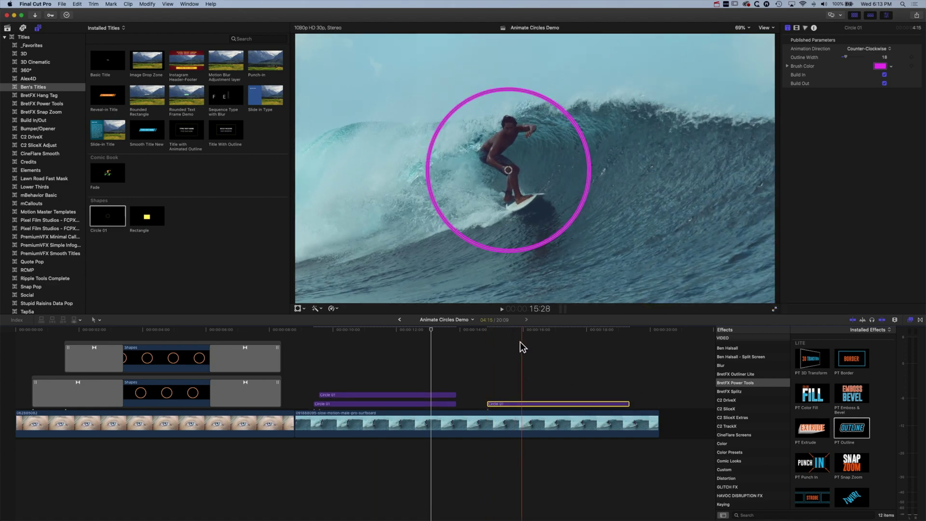
click(538, 329)
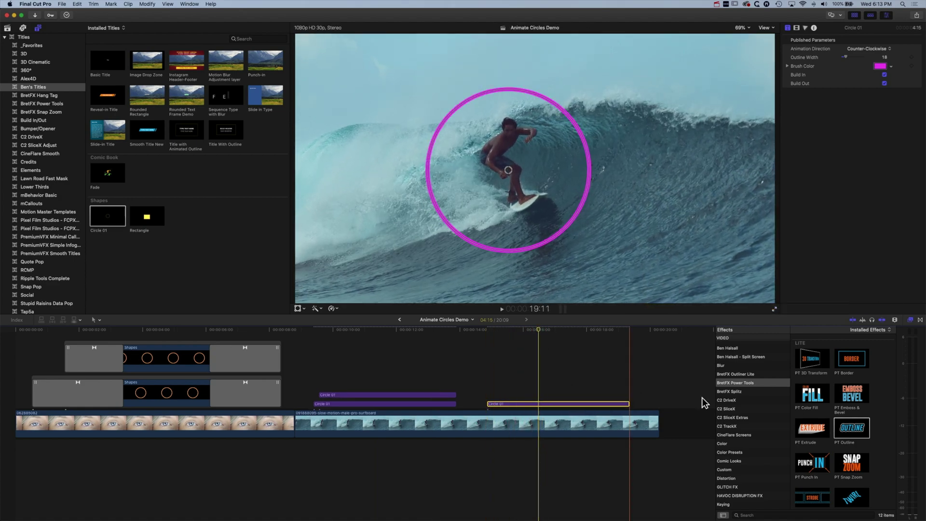
click(807, 432)
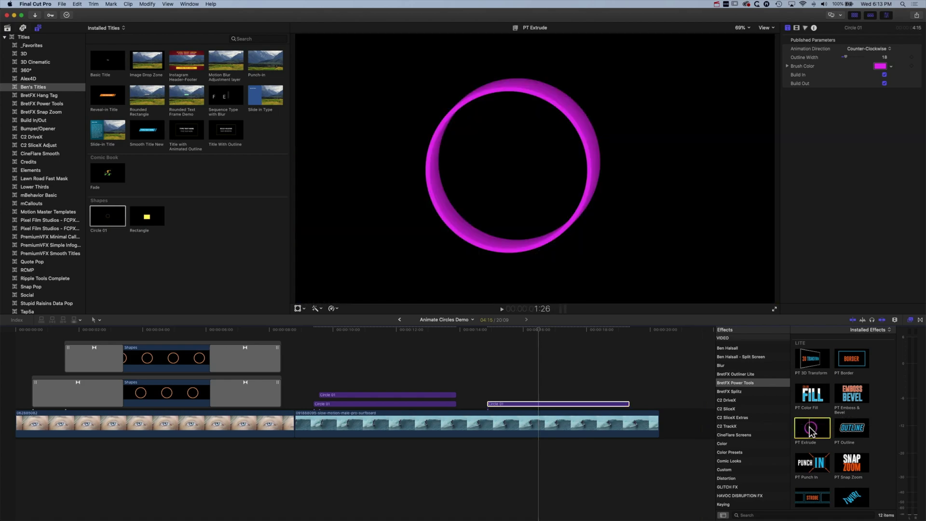
drag(810, 429, 574, 402)
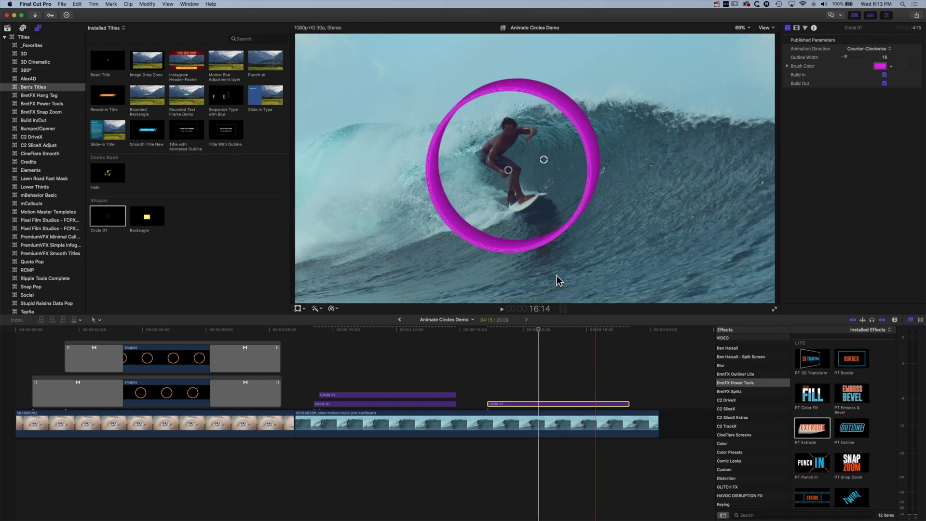
key(space)
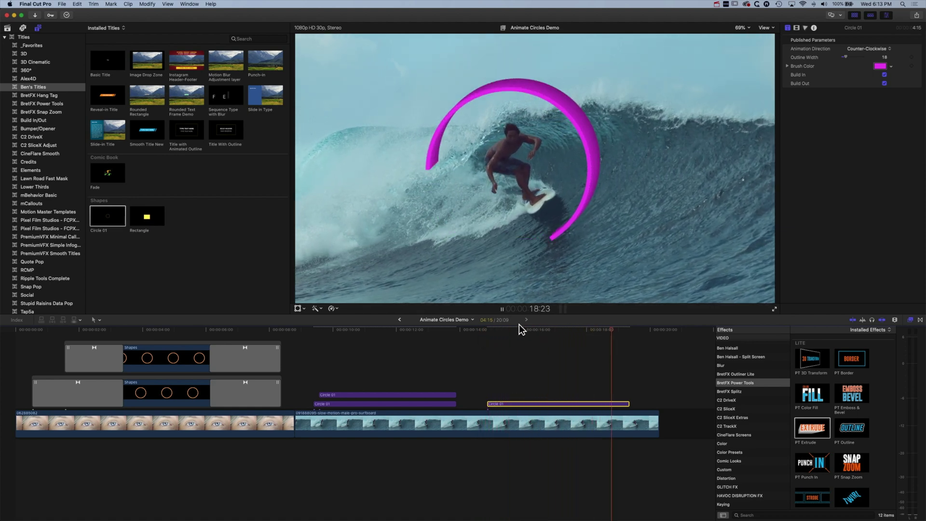
key(space)
- Set PT Extrude's Angle to 153.5° and Distance to 109, move the circle slightly down and to the right, and play it back
click(541, 330)
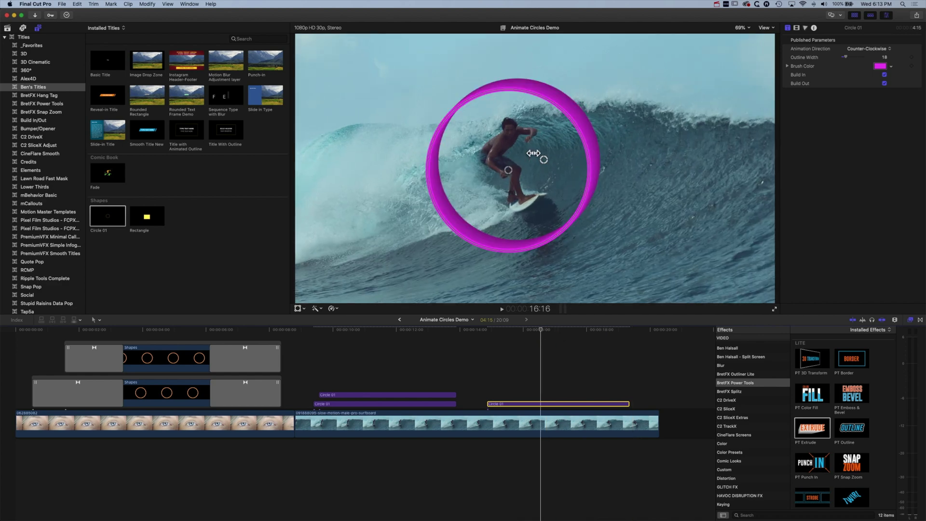
drag(545, 158, 589, 154)
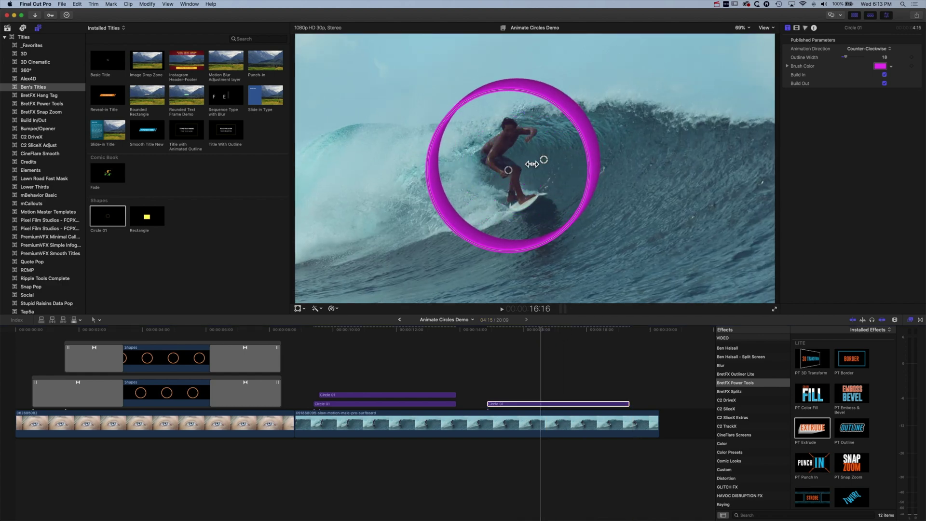
drag(510, 172, 512, 172)
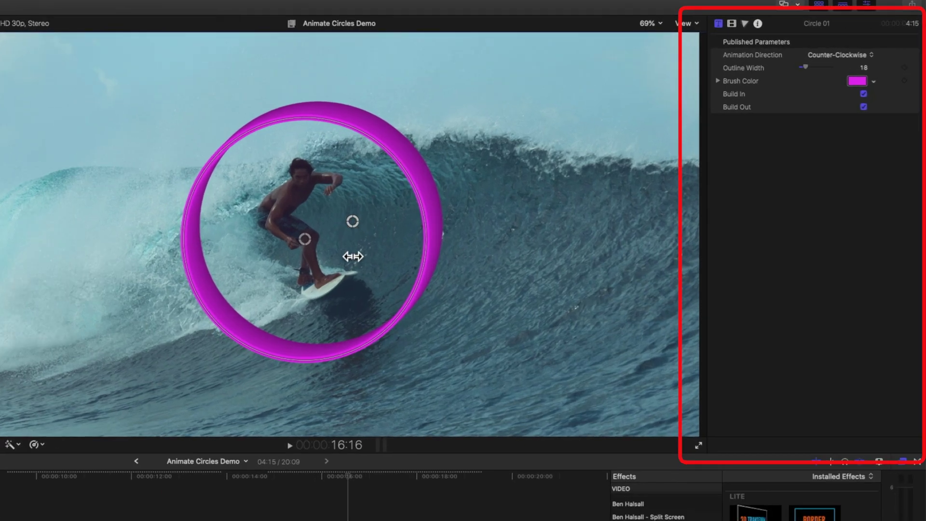
click(730, 22)
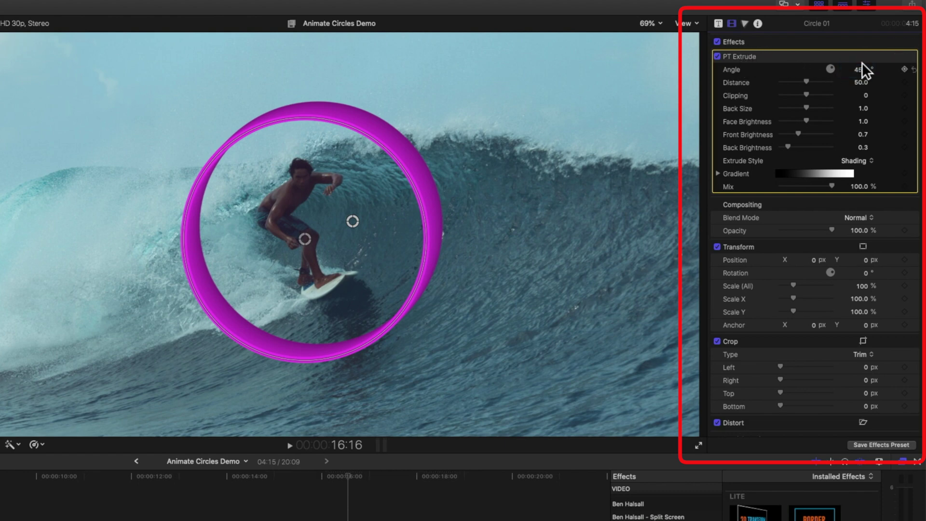
drag(862, 70, 860, 69)
drag(807, 81, 859, 81)
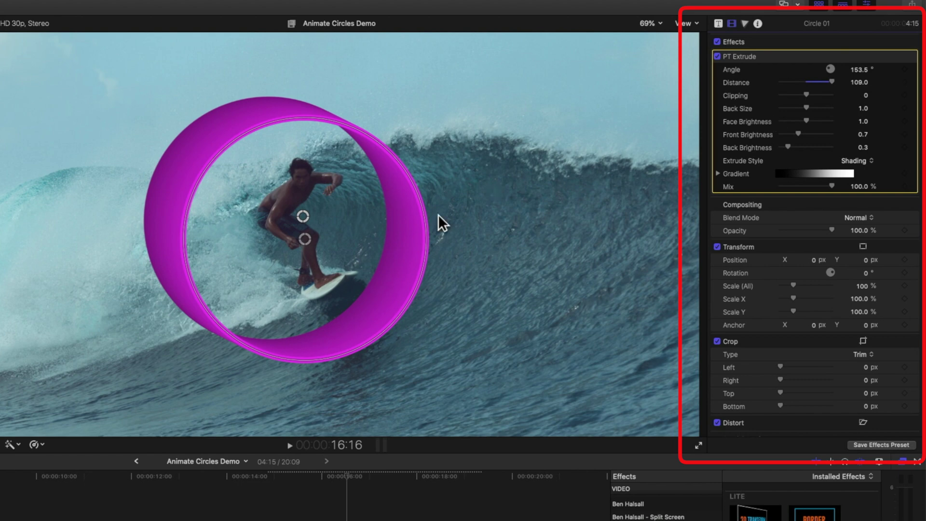
drag(305, 240, 323, 252)
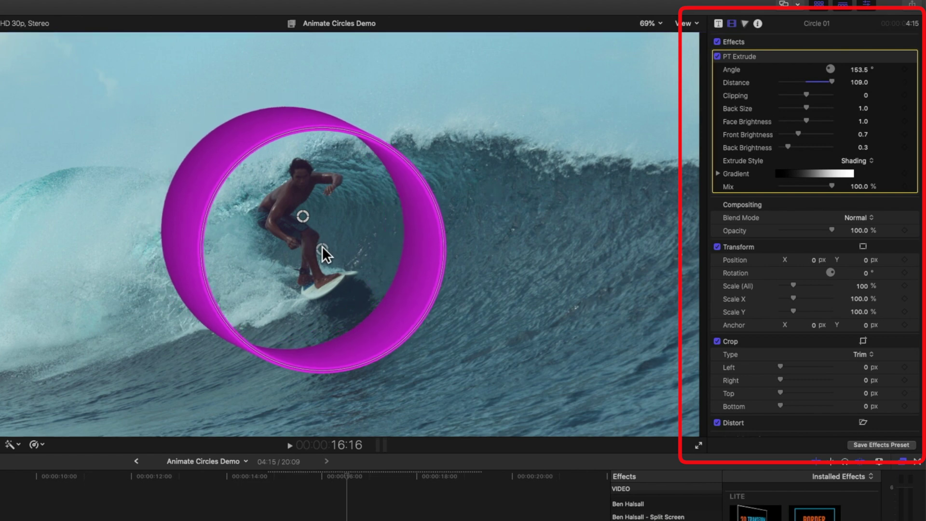
click(261, 478)
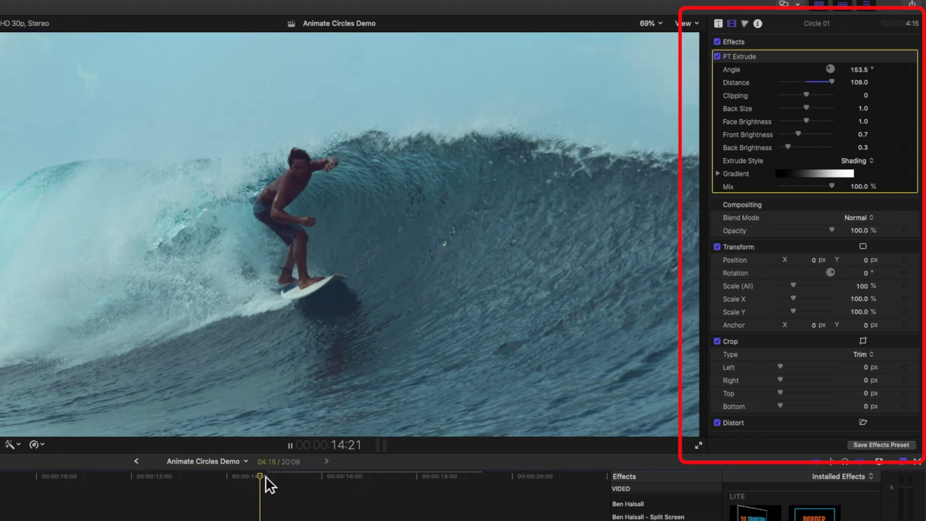
key(space)
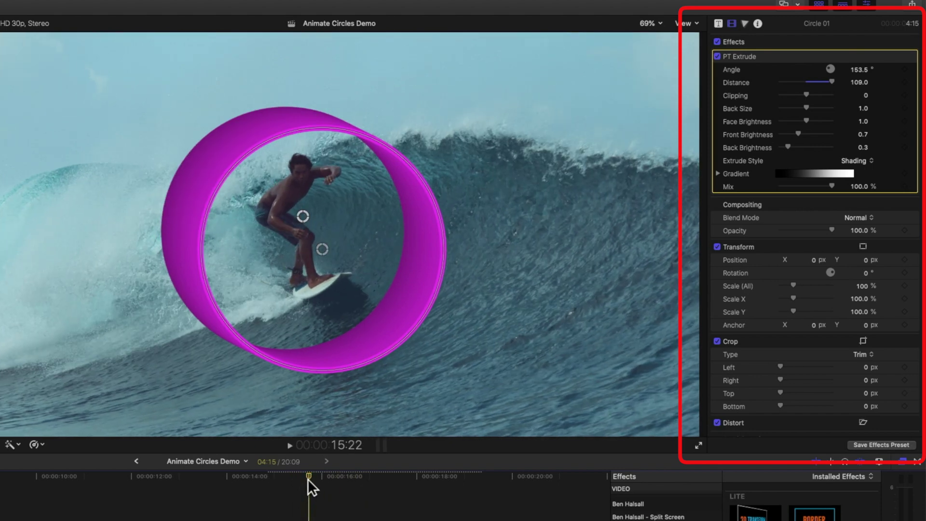
- Keyframe PT Extrude's Distance at 109 near 15:22, and set it to 310 at 16:26
mouse_move(309, 480)
mouse_down()
mouse_move(296, 478)
mouse_move(306, 478)
mouse_up()
click(904, 82)
drag(310, 480, 363, 479)
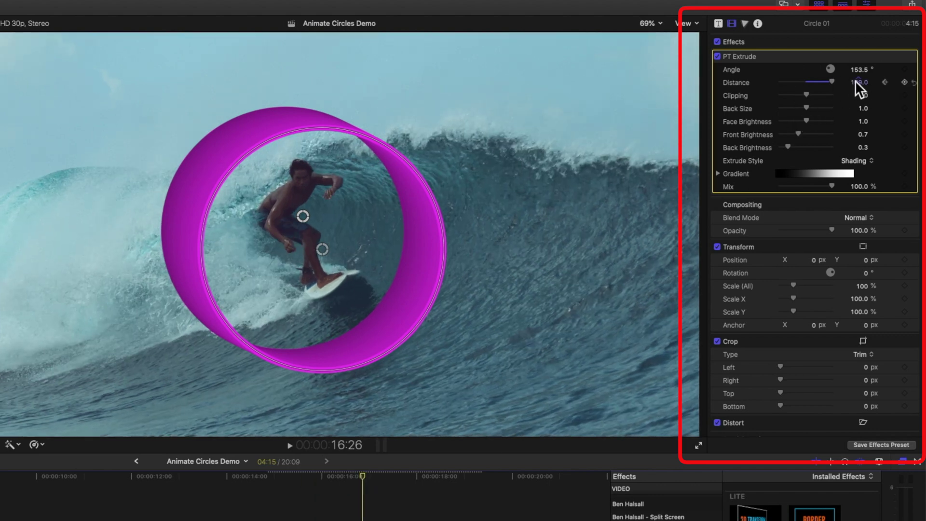
mouse_move(856, 80)
mouse_down()
mouse_move(888, 81)
mouse_move(856, 80)
mouse_up()
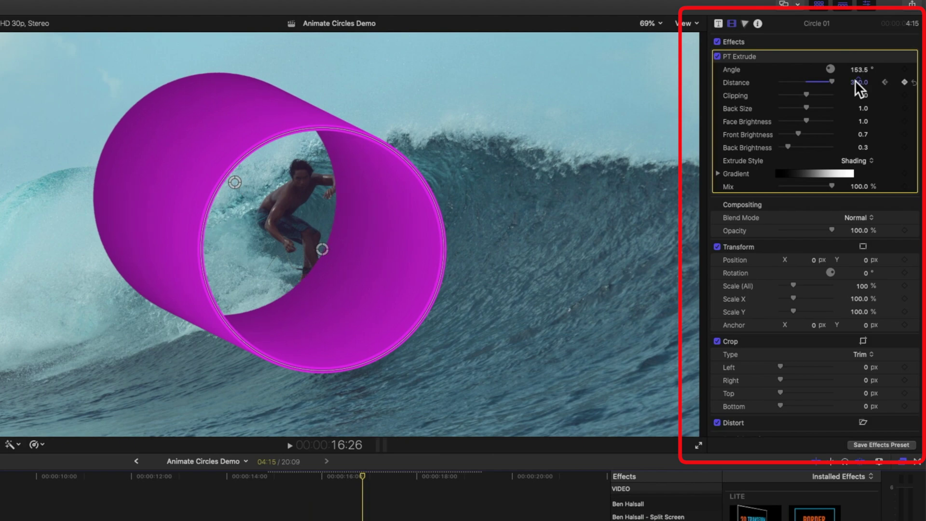
- Play back the growing extrusion, and shift the circle slightly down and to the right around the surfer
key(space)
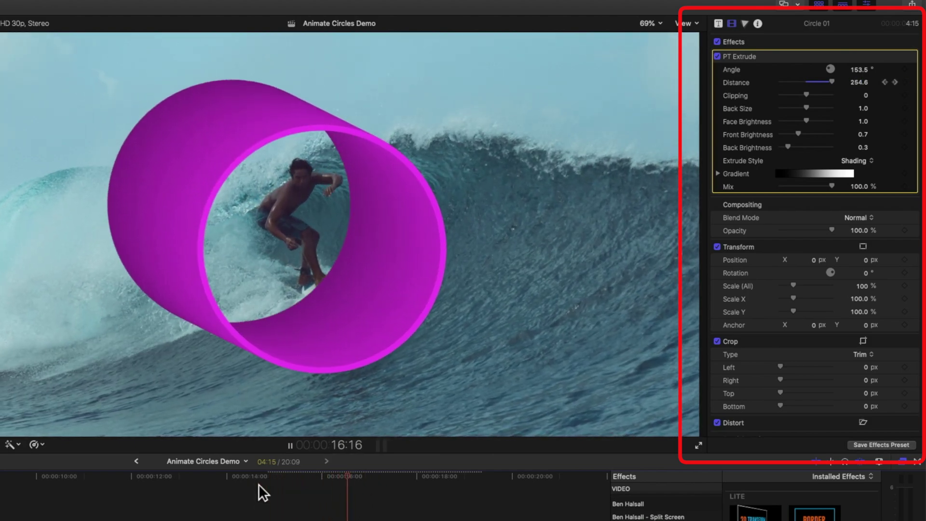
key(space)
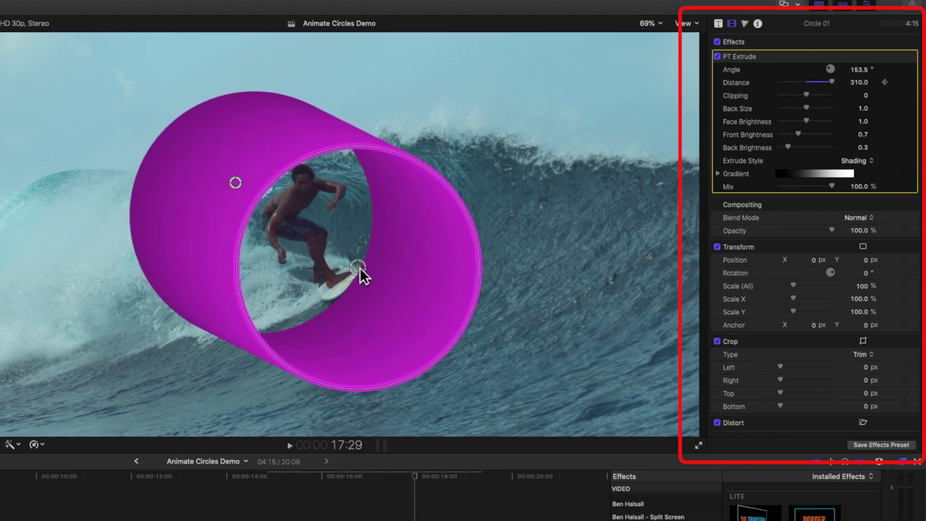
key(space)
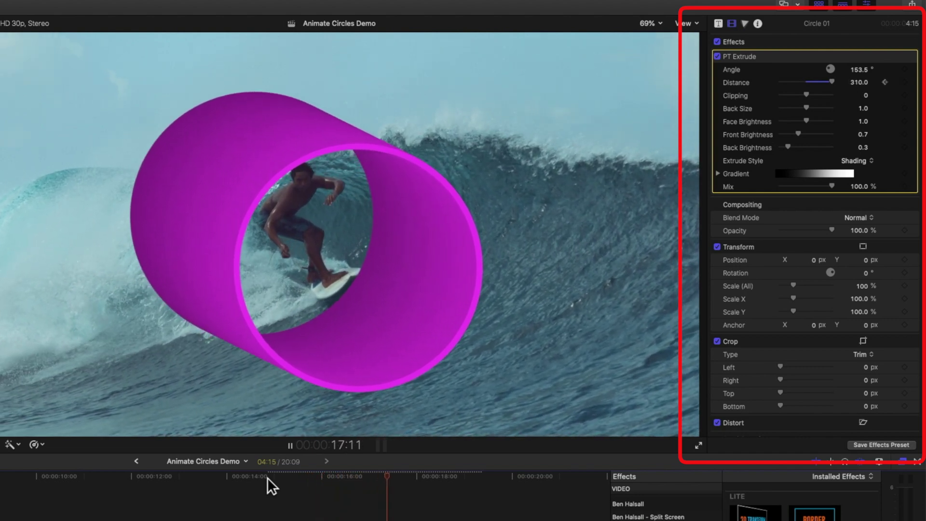
key(space)
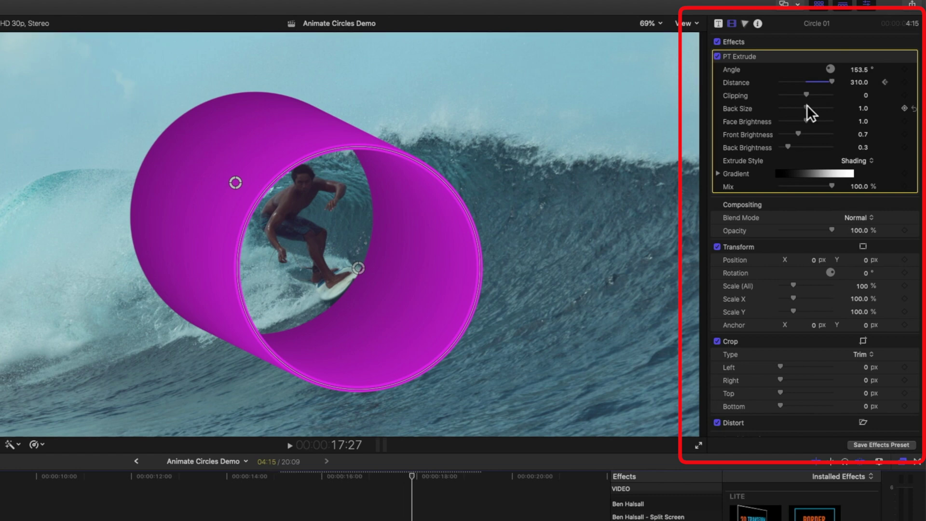
- At 17:27 set PT Extrude's Back Size to 1.39, Angle to 115.4° and Distance to 95, and move the circle back up around the surfer
drag(808, 107, 818, 108)
mouse_move(859, 69)
mouse_down()
mouse_move(868, 67)
mouse_move(827, 87)
mouse_move(859, 69)
mouse_up()
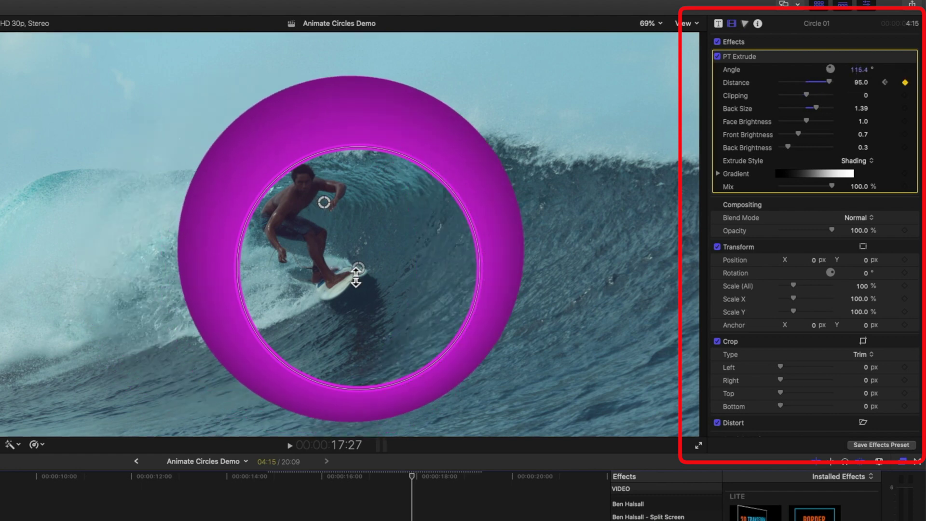
drag(350, 264, 317, 241)
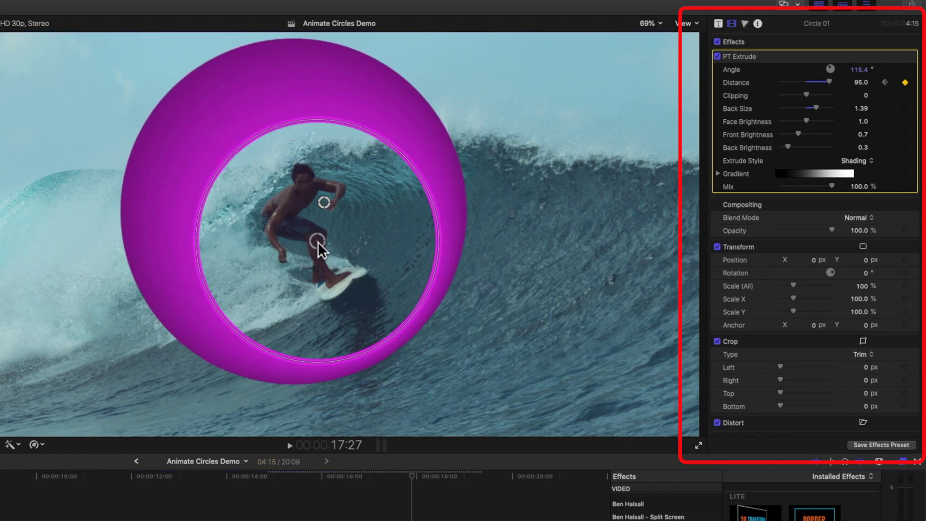
drag(412, 480, 265, 492)
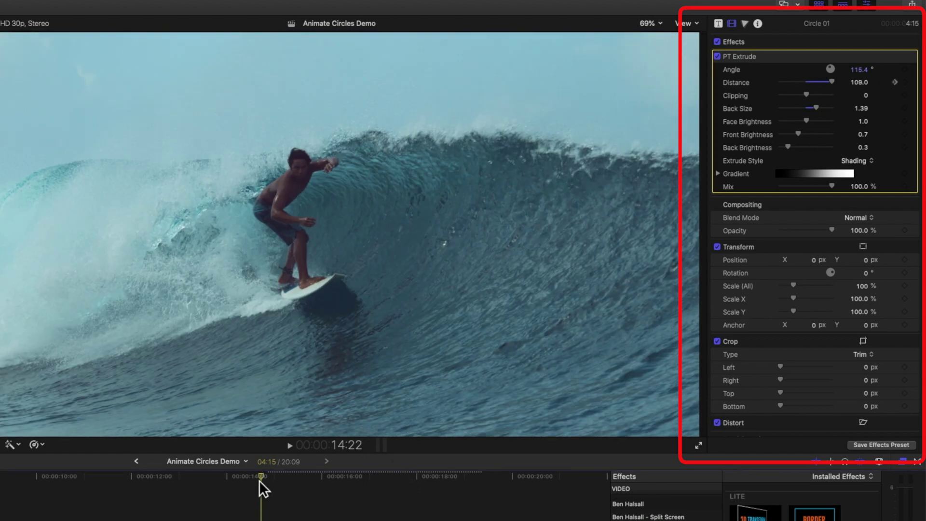
key(space)
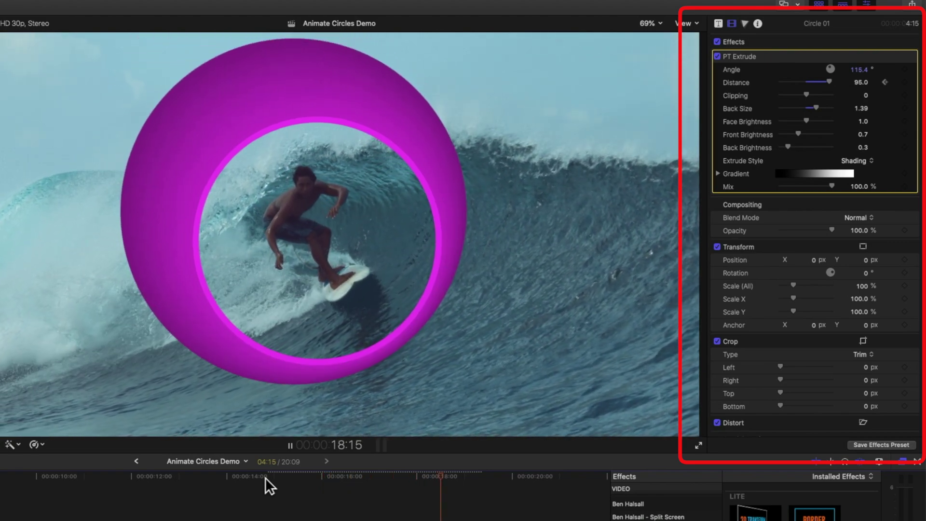
key(space)
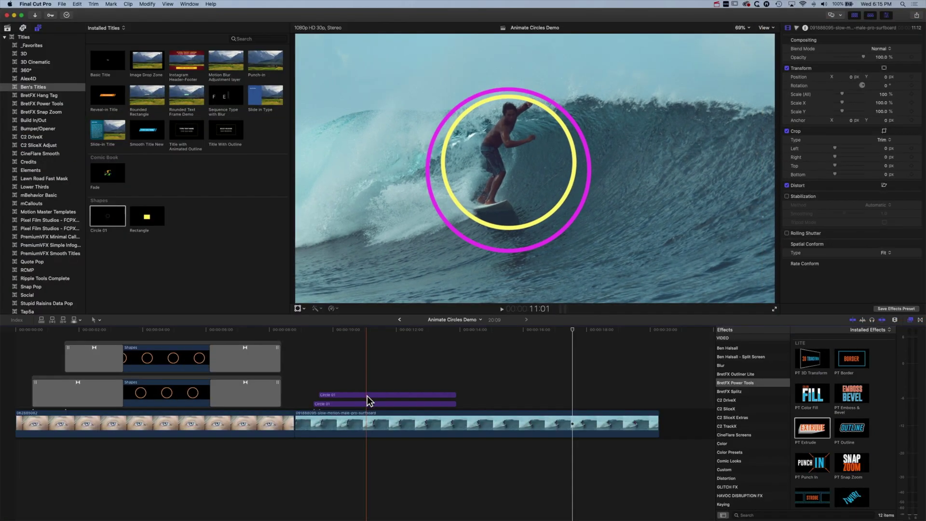
- Copy the yellow Circle 01 title further along the timeline and give it a pink PT Outline with width 7 and distance 15
drag(367, 396, 553, 405)
drag(855, 433, 568, 406)
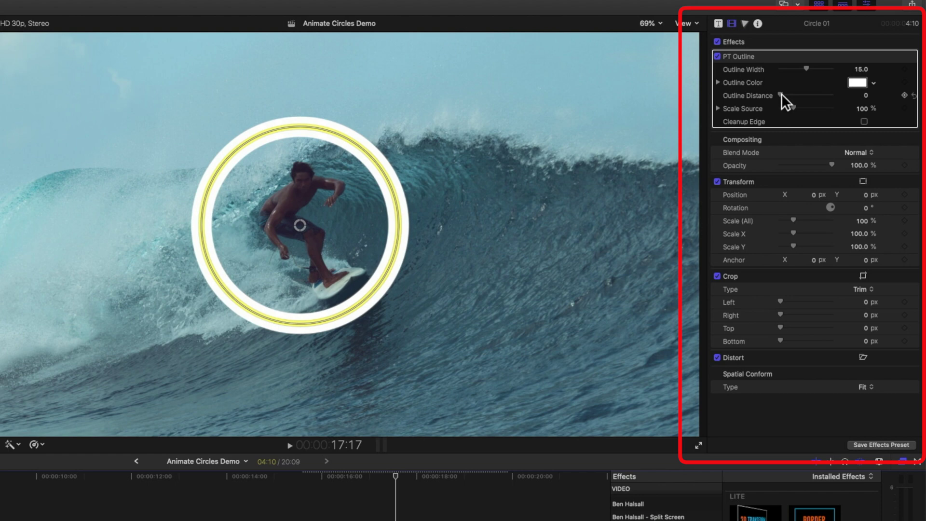
drag(781, 93, 792, 69)
click(874, 82)
drag(868, 115, 818, 176)
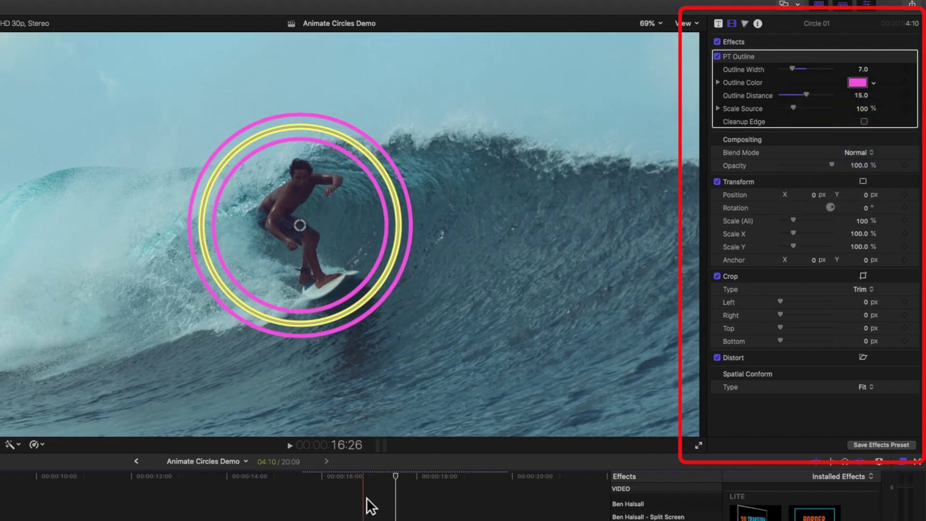
- Play back the outlined yellow circle from before its start to check how it draws on and off
drag(395, 474, 305, 482)
key(space)
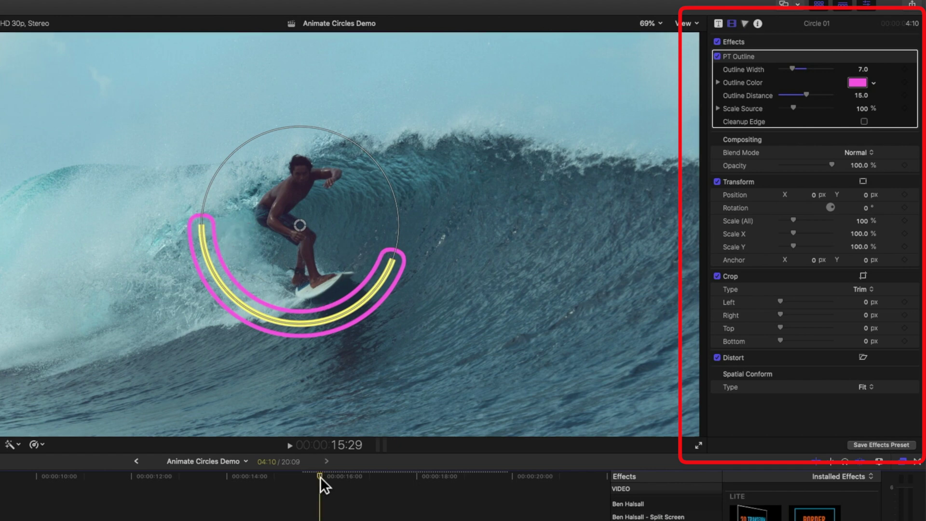
drag(321, 476, 268, 475)
key(space)
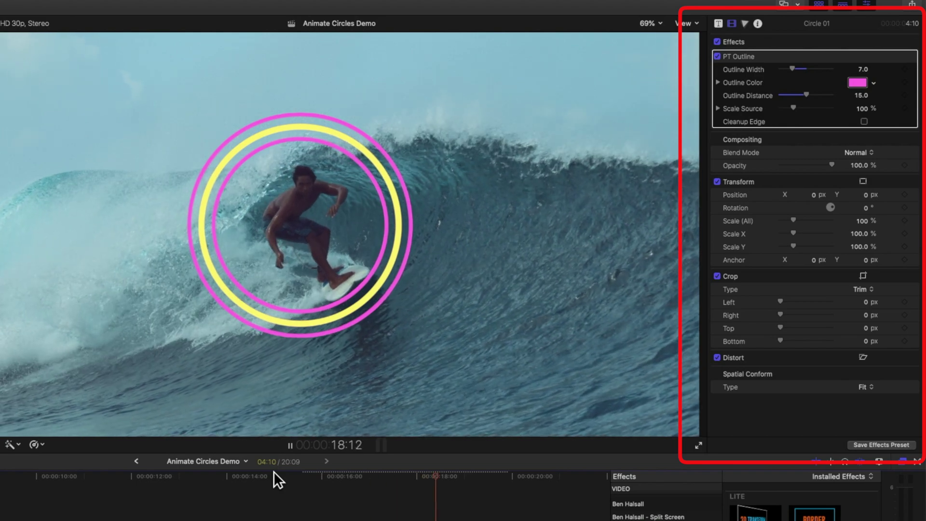
key(space)
drag(500, 476, 278, 480)
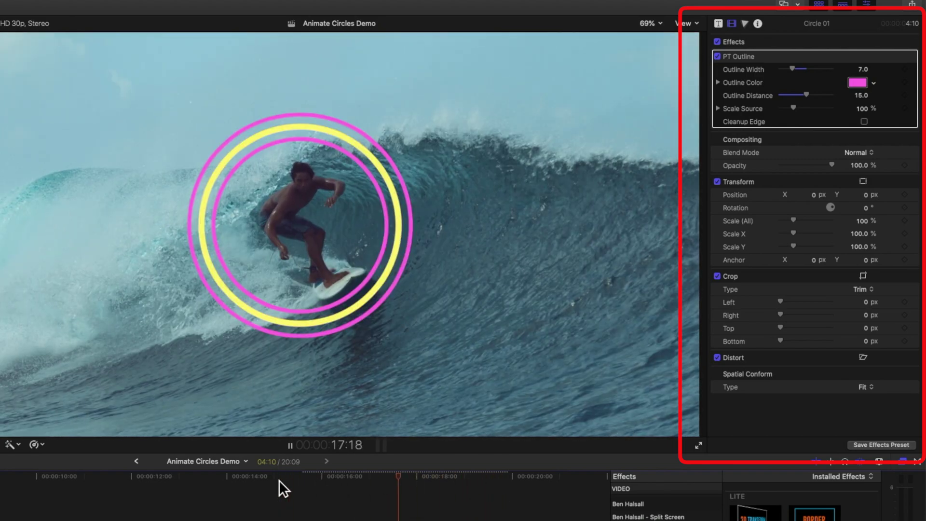